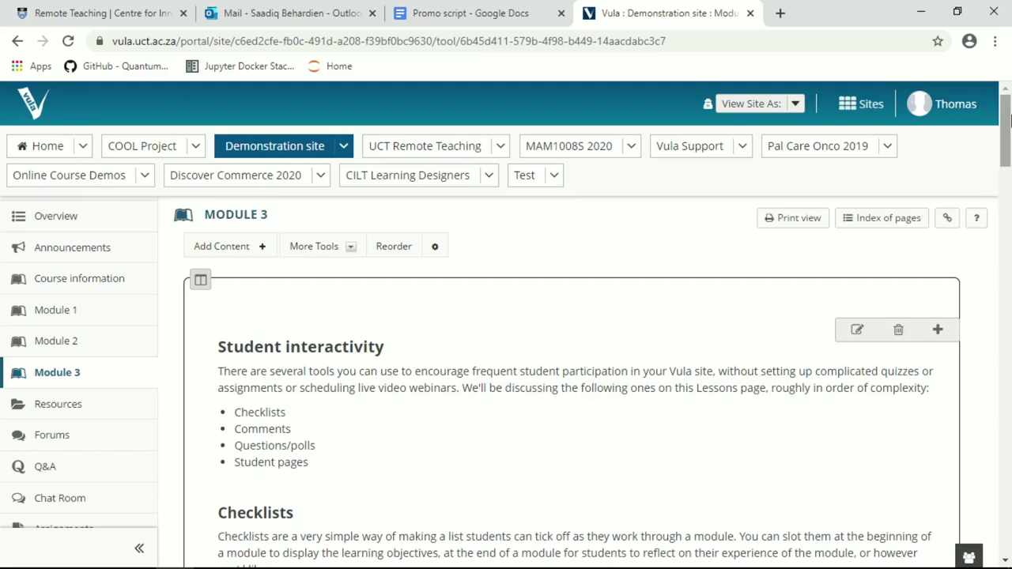
# Step: Scroll the Module 3 Lessons page to the Checklists section and its five learning objectives
pyautogui.moveTo(1009, 127); pyautogui.dragTo(1010, 174)
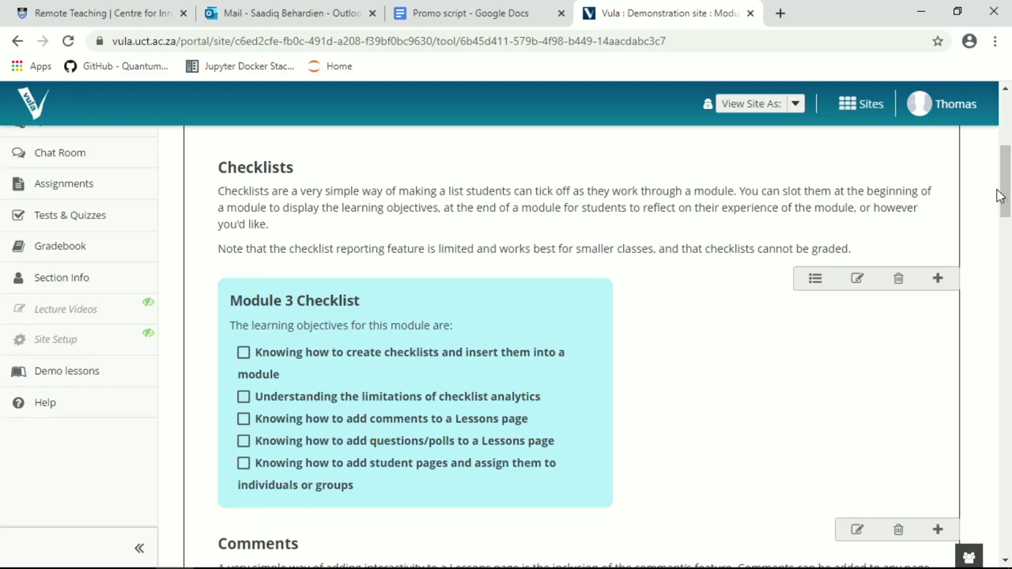
# Step: Tick the checklist analytics, comments and questions/polls objectives, leaving the first objective unticked
pyautogui.scroll(-1, 1008, 180)
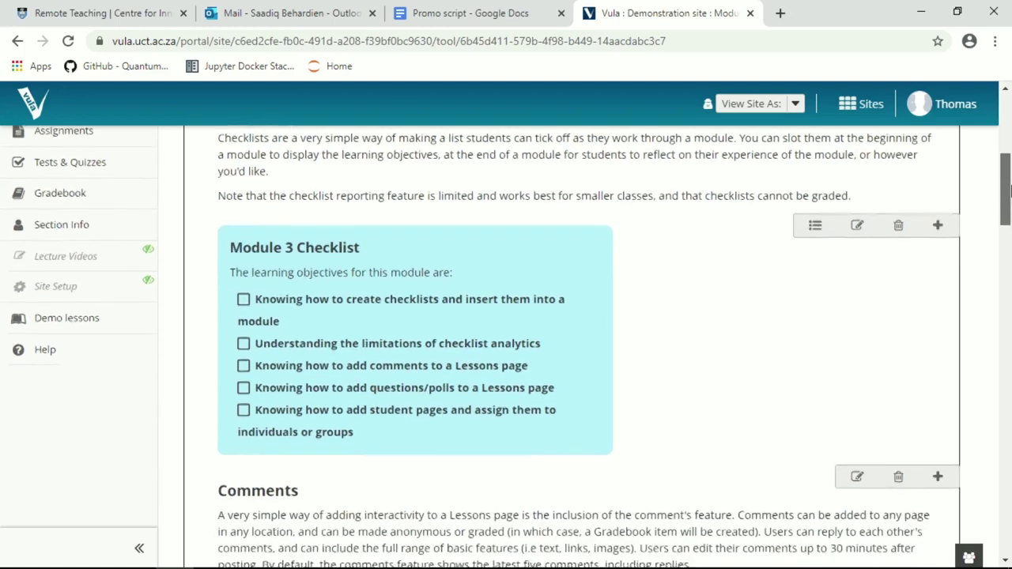
pyautogui.click(412, 316)
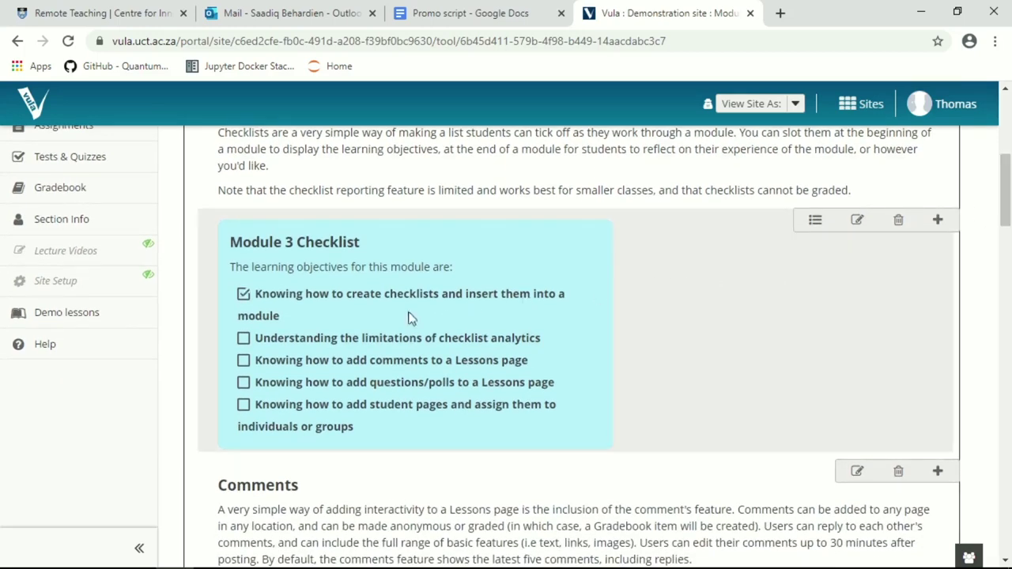
pyautogui.click(324, 295)
pyautogui.click(244, 339)
pyautogui.click(243, 377)
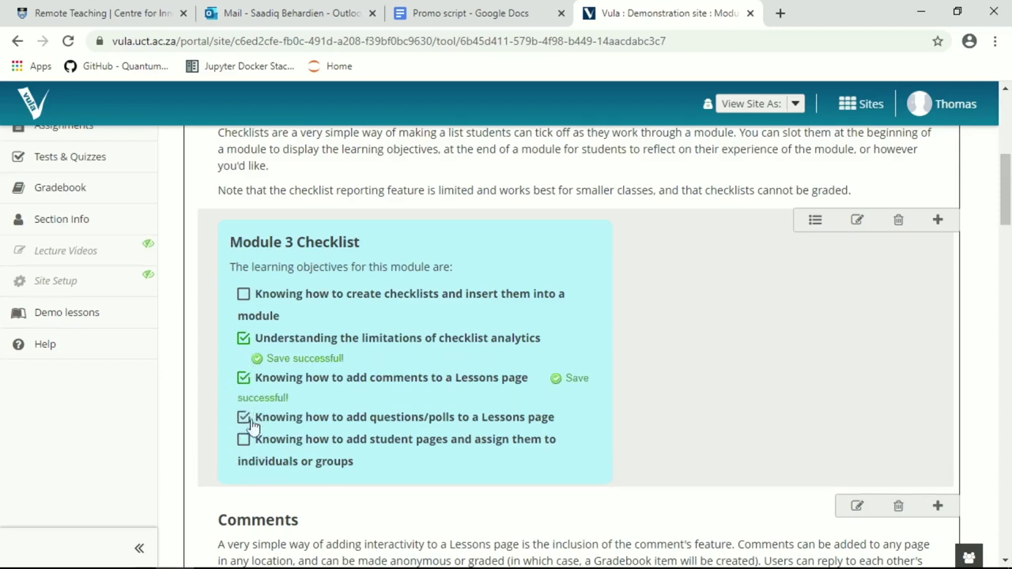
pyautogui.click(244, 417)
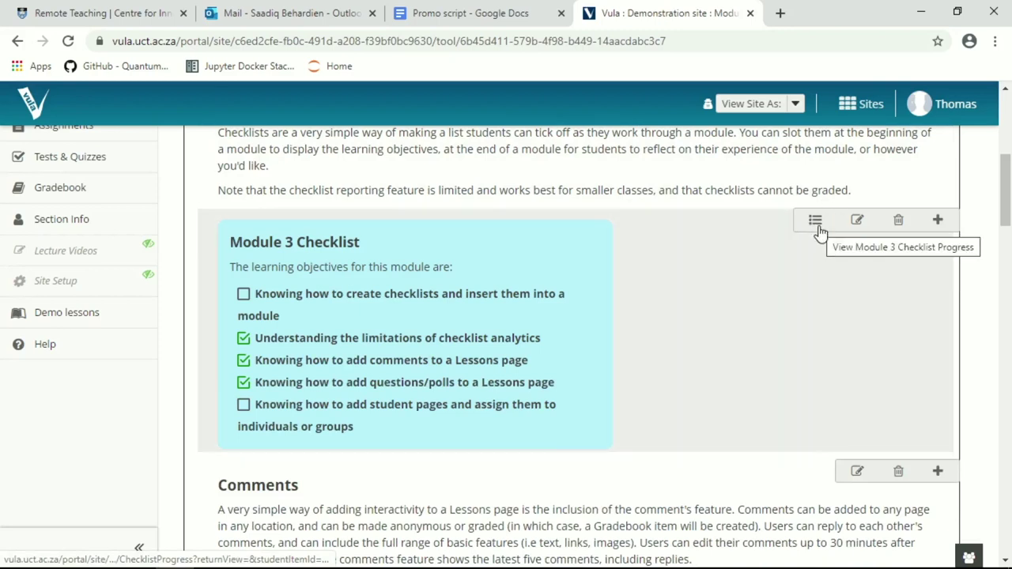
# Step: Open the Module 3 Checklist progress grid and scroll through the four students' rows
pyautogui.click(815, 222)
pyautogui.scroll(-1, 1005, 213)
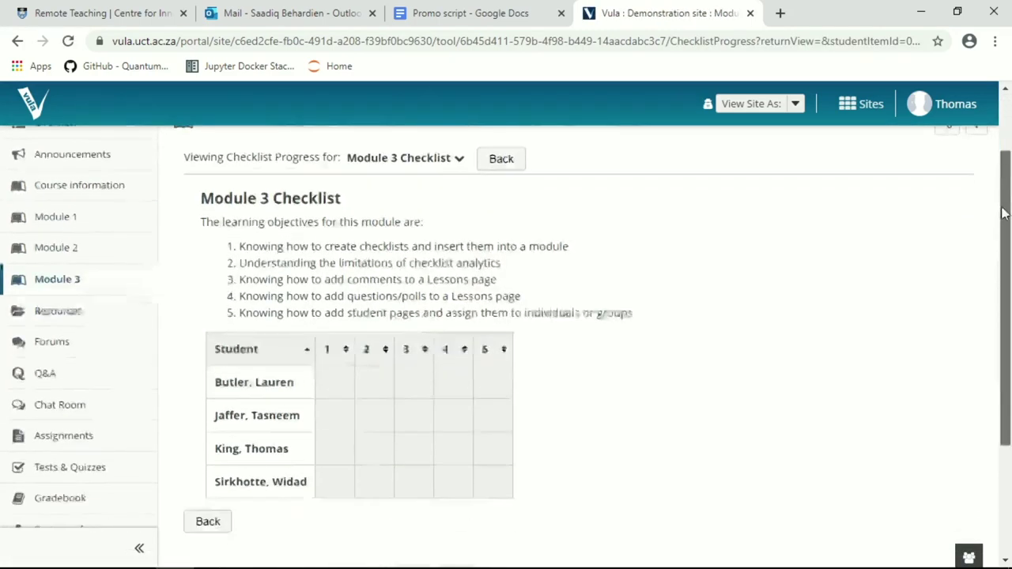
pyautogui.scroll(-2, 1003, 214)
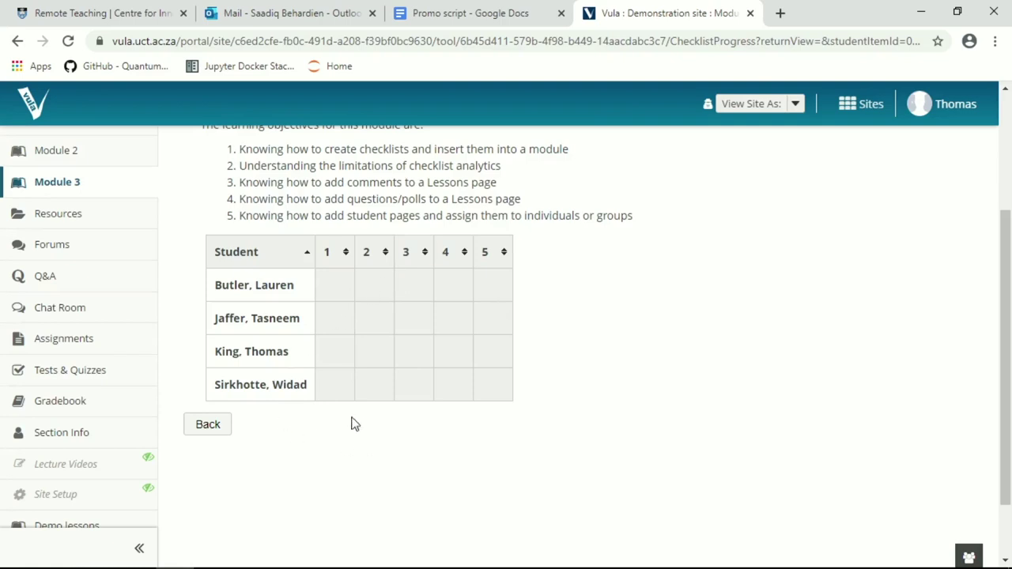
pyautogui.scroll(1, 1000, 237)
pyautogui.scroll(-2, 958, 335)
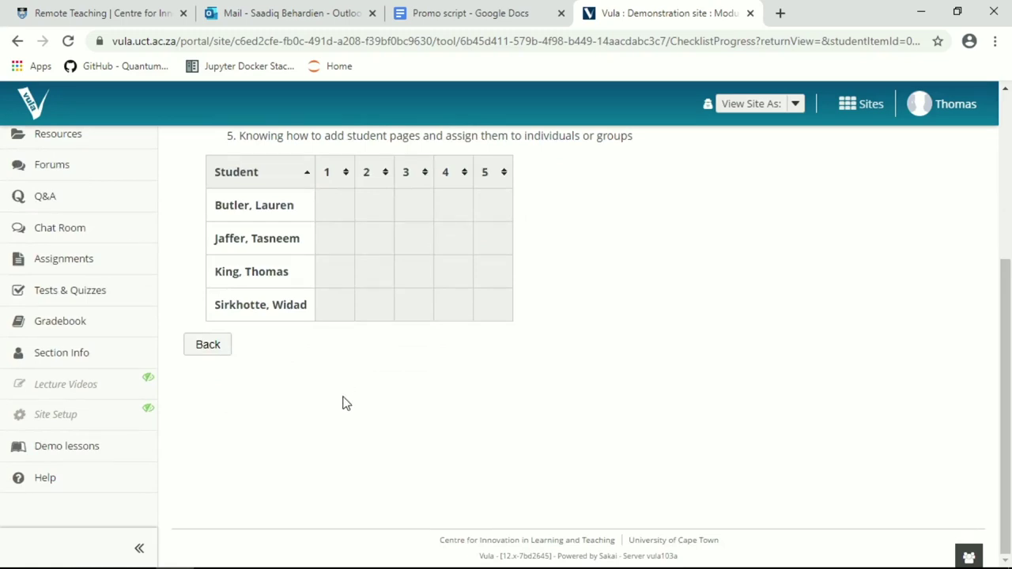
# Step: Return to Module 3 and start a new checklist above the Comments section
pyautogui.click(203, 351)
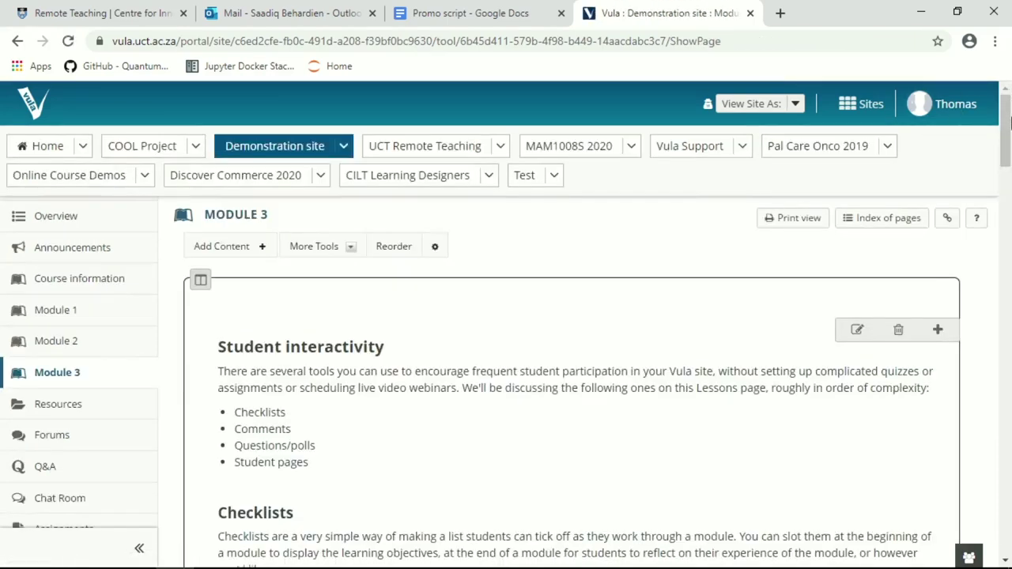
pyautogui.scroll(-5, 1007, 165)
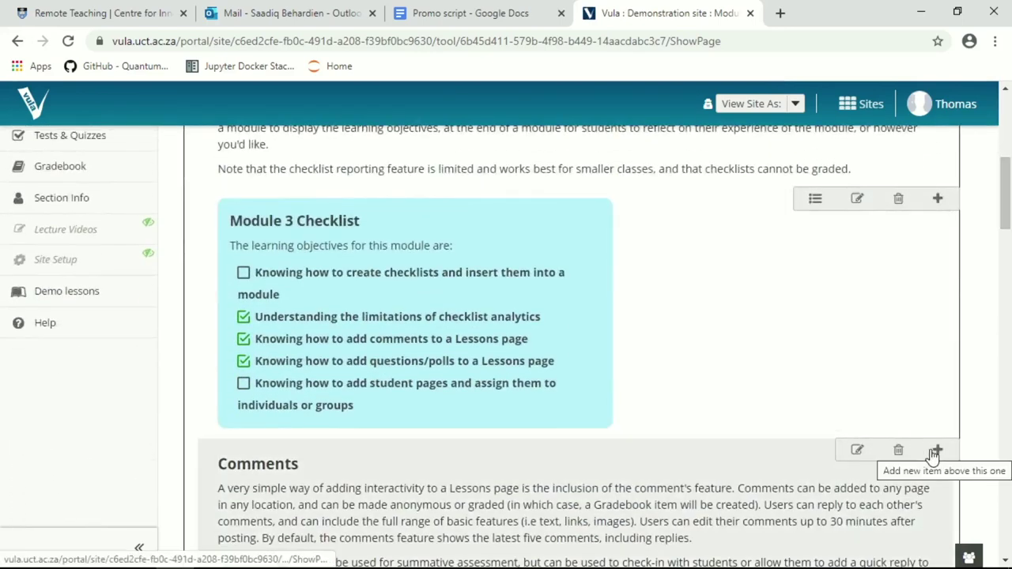
pyautogui.click(935, 450)
pyautogui.scroll(-4, 998, 186)
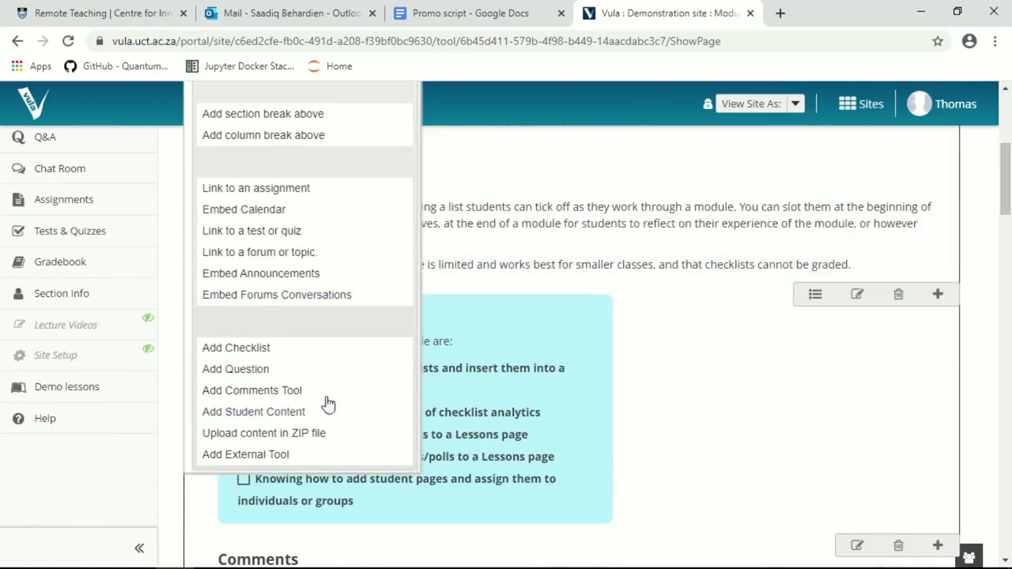
pyautogui.click(277, 353)
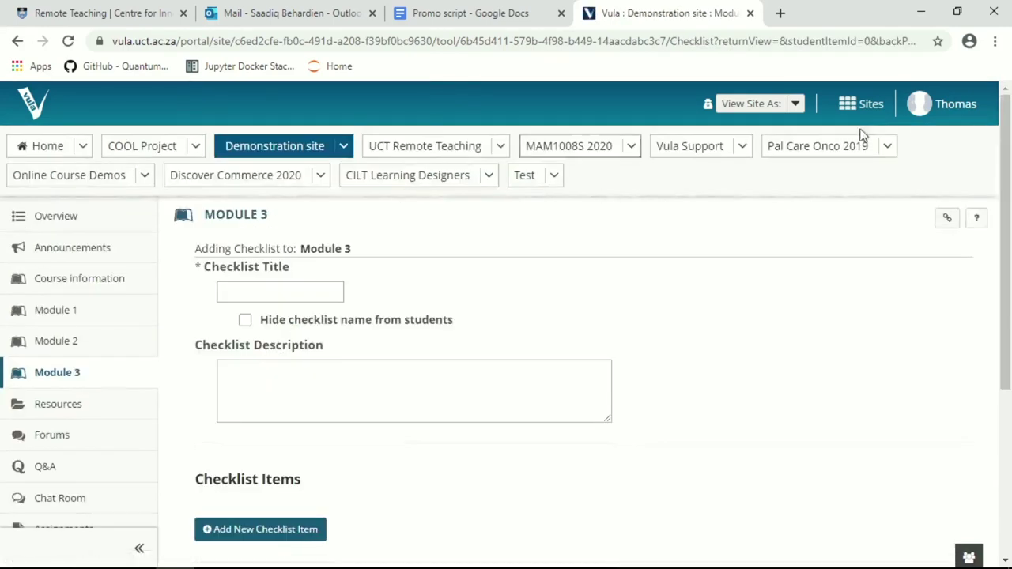
# Step: Add three empty checklist item rows, remove two, then cancel the checklist unsaved
pyautogui.scroll(-1, 994, 140)
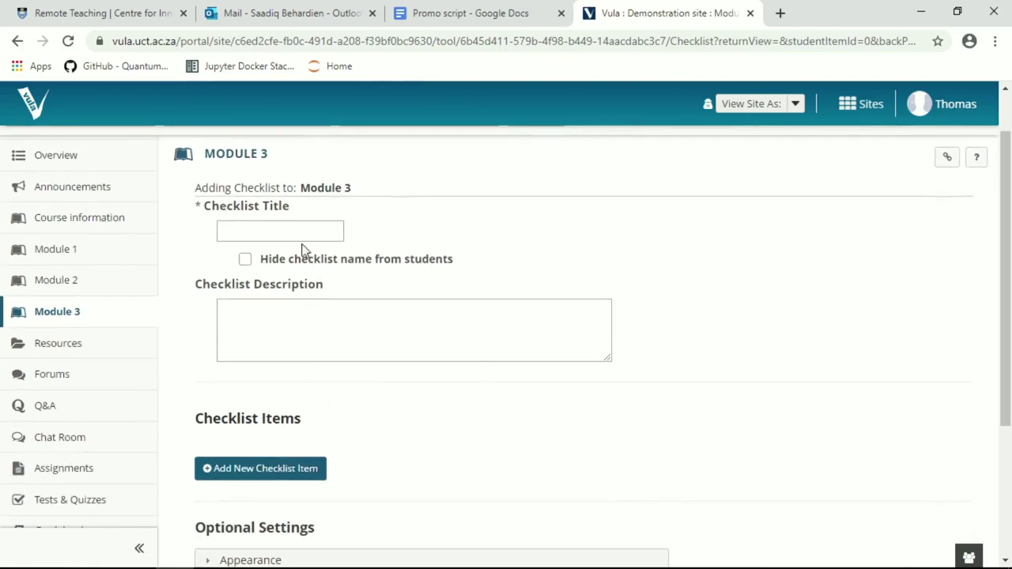
pyautogui.click(269, 320)
pyautogui.scroll(-2, 997, 158)
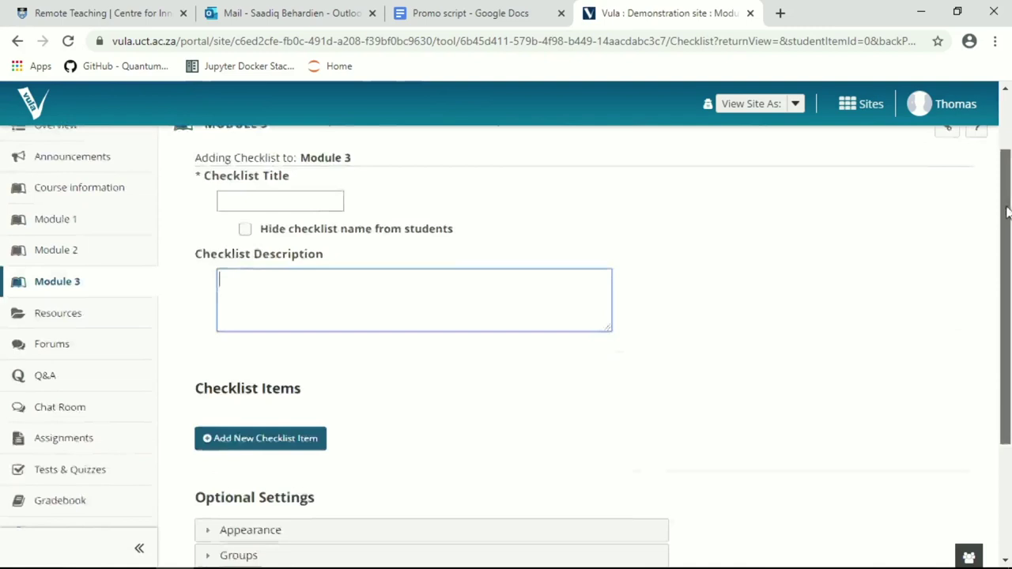
pyautogui.click(295, 357)
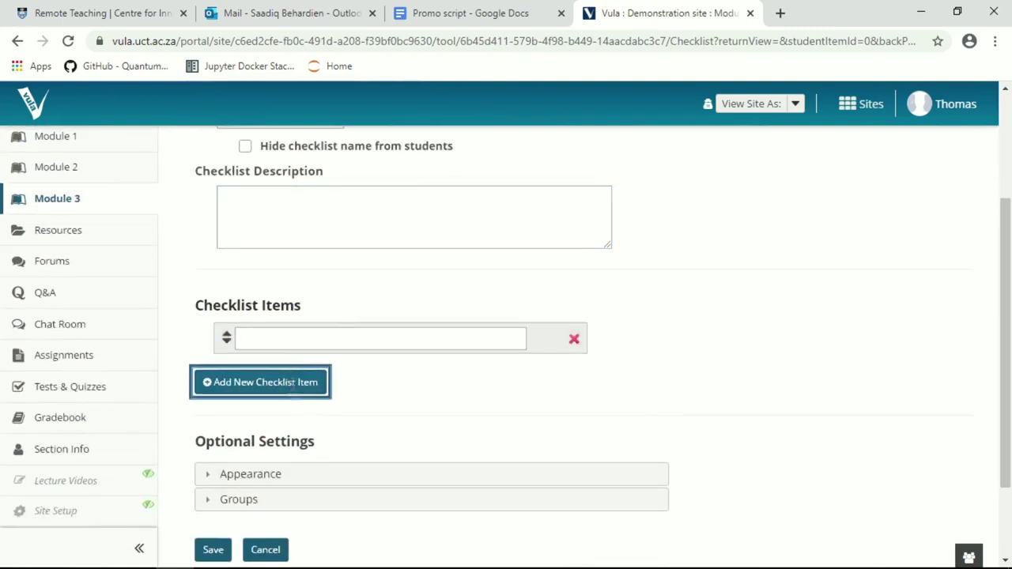
pyautogui.click(294, 385)
pyautogui.click(296, 419)
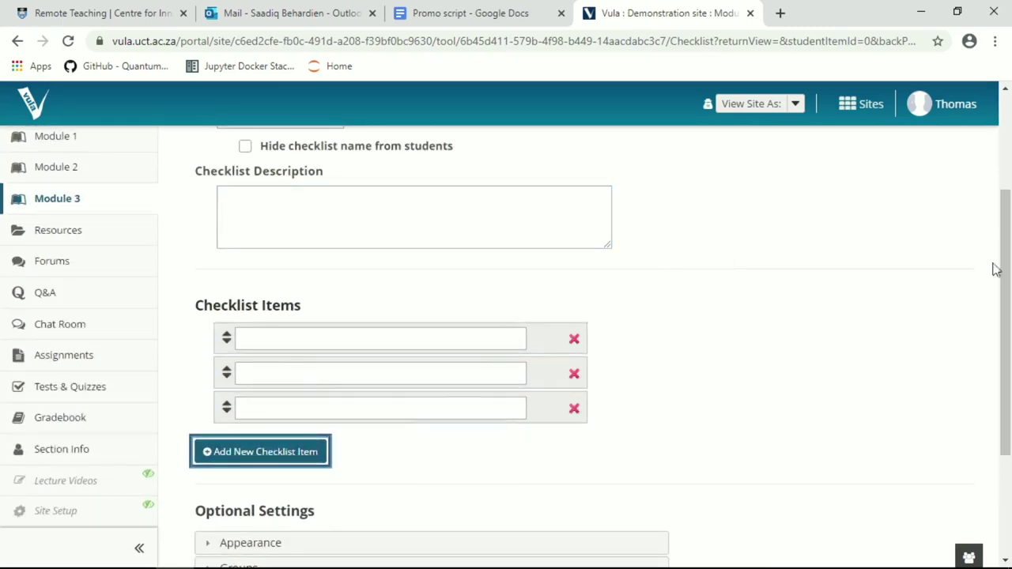
pyautogui.scroll(-1, 994, 269)
pyautogui.click(574, 340)
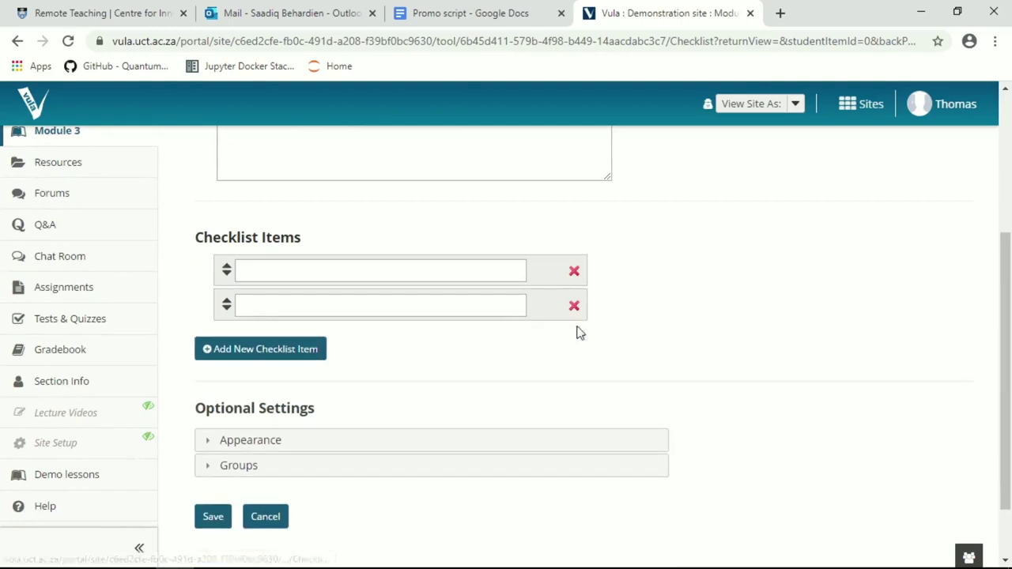
pyautogui.click(574, 306)
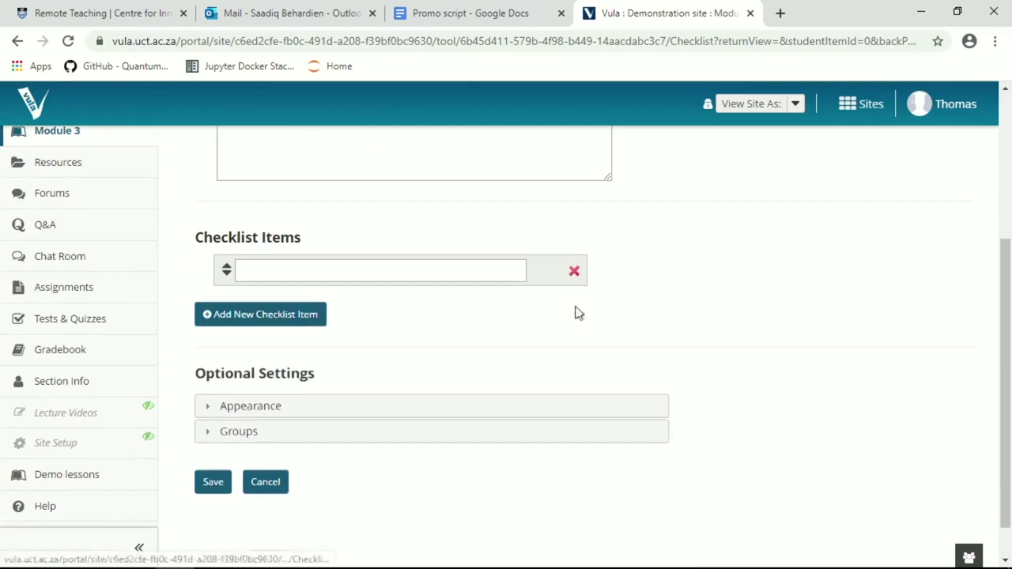
pyautogui.click(279, 486)
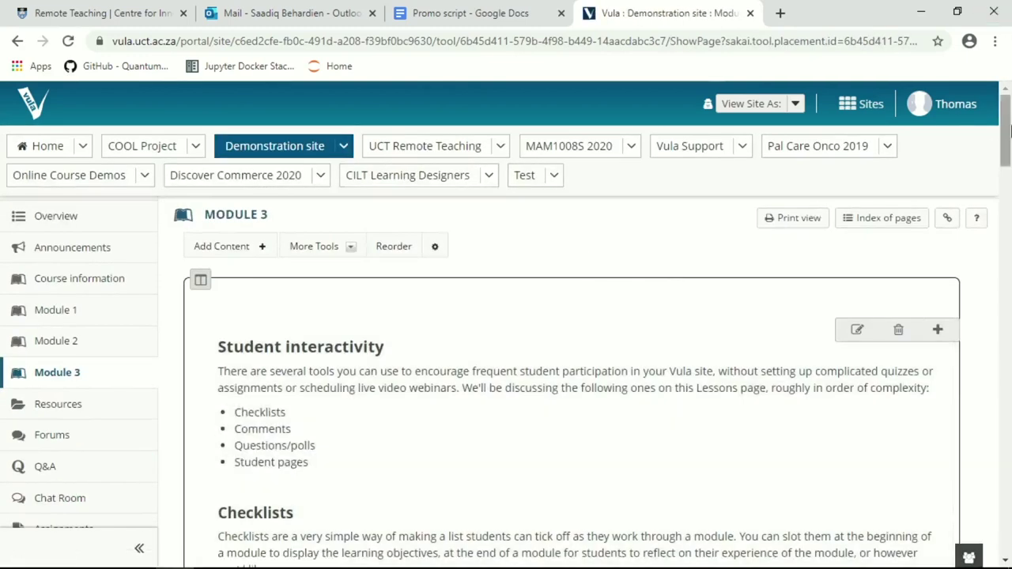
pyautogui.moveTo(1004, 134); pyautogui.dragTo(1007, 243)
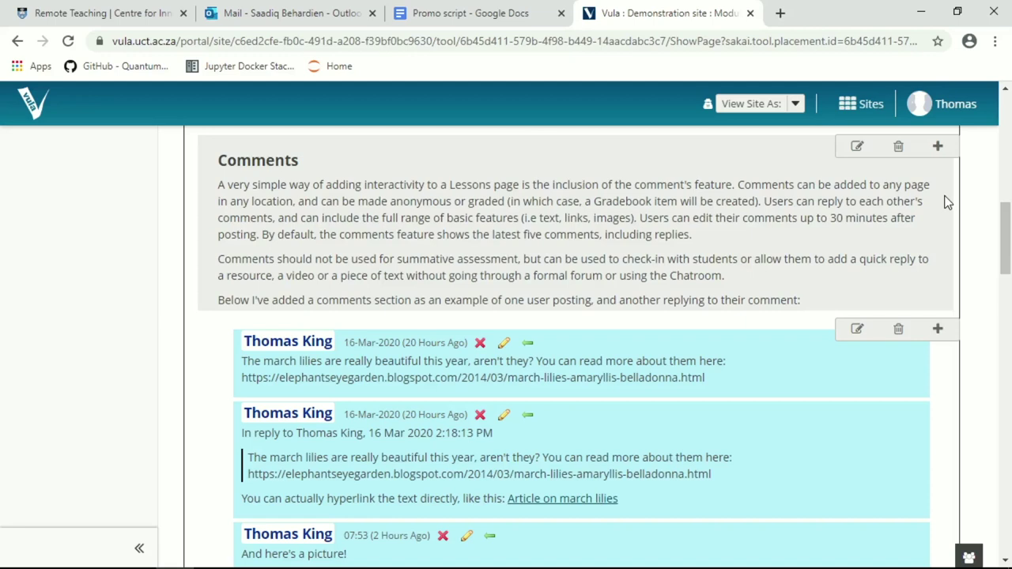
pyautogui.moveTo(1006, 228)
pyautogui.mouseDown()
pyautogui.moveTo(1008, 250)
pyautogui.moveTo(1008, 239)
pyautogui.mouseUp()
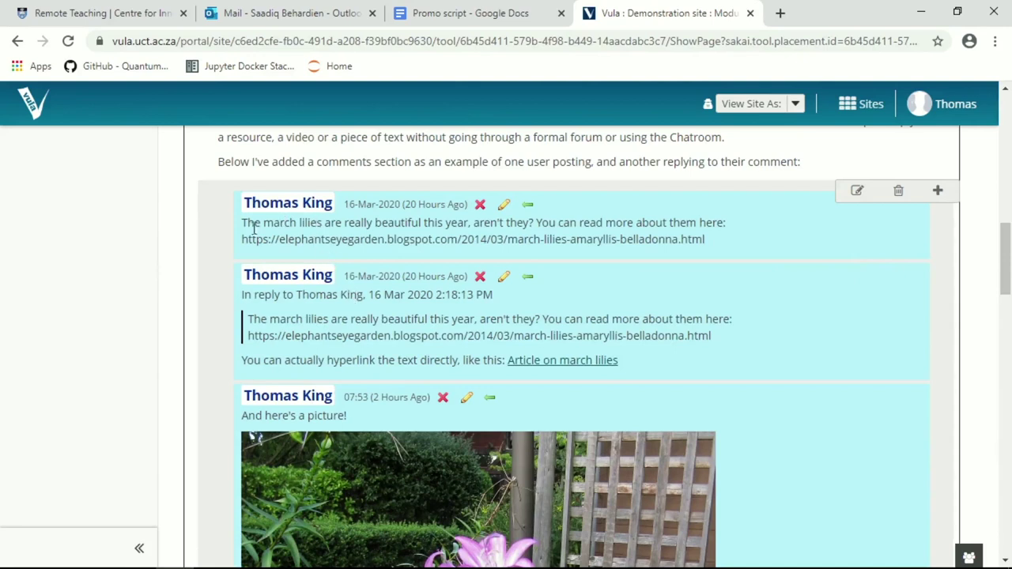
pyautogui.moveTo(244, 221); pyautogui.dragTo(607, 225)
pyautogui.click(421, 244)
pyautogui.moveTo(371, 239); pyautogui.dragTo(448, 240)
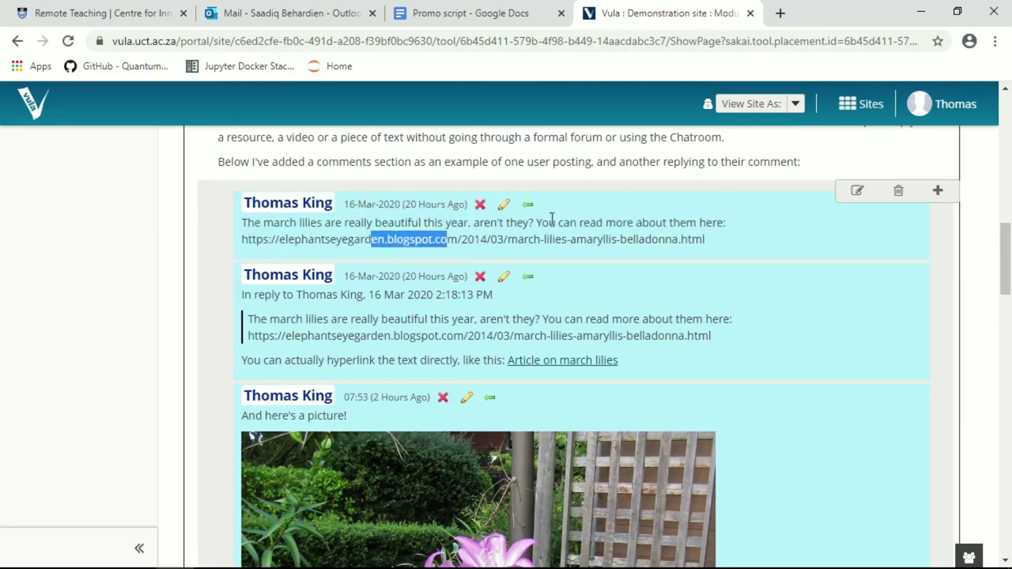
pyautogui.scroll(-2, 965, 261)
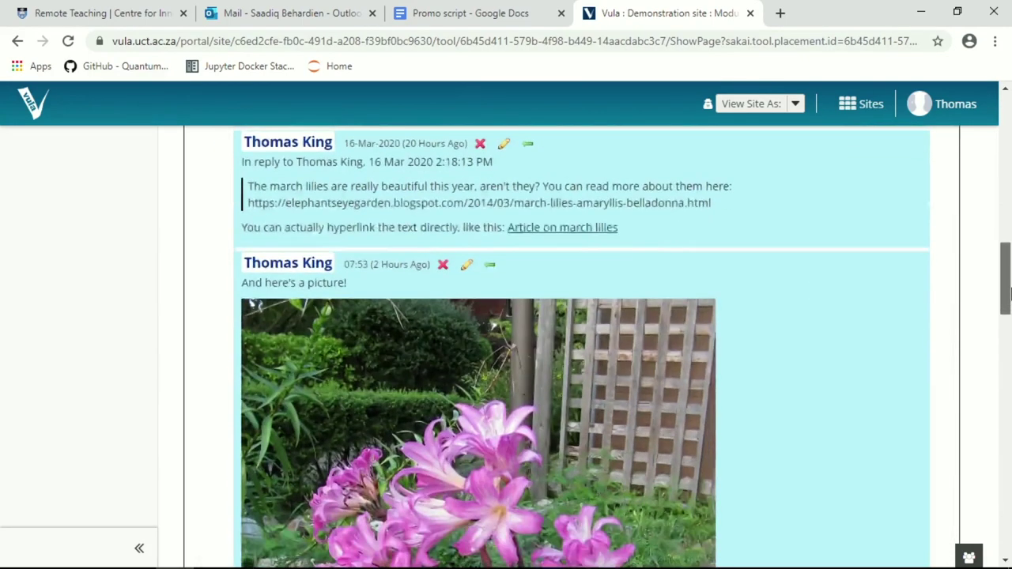
pyautogui.scroll(1, 949, 298)
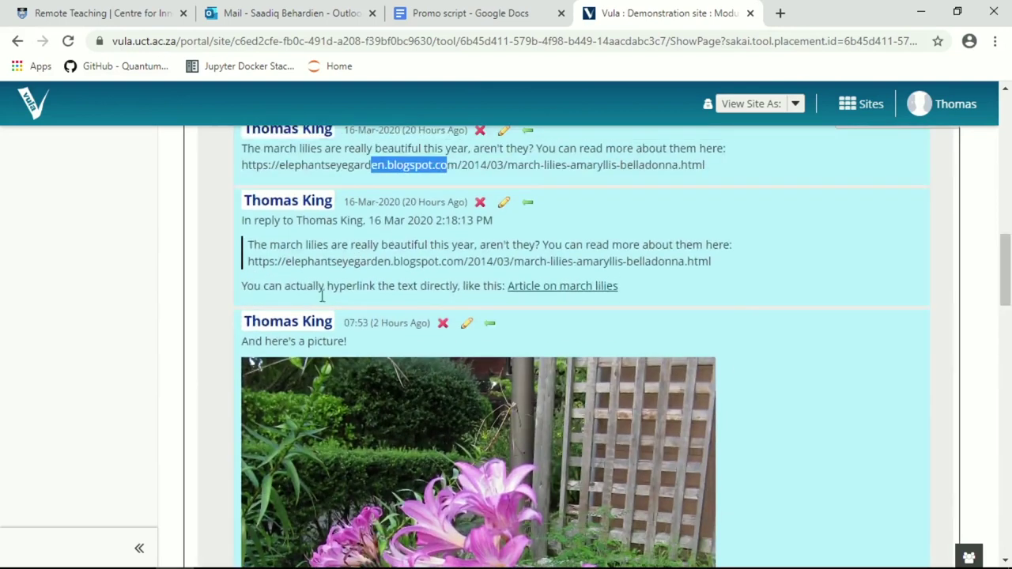
pyautogui.moveTo(264, 287); pyautogui.dragTo(419, 285)
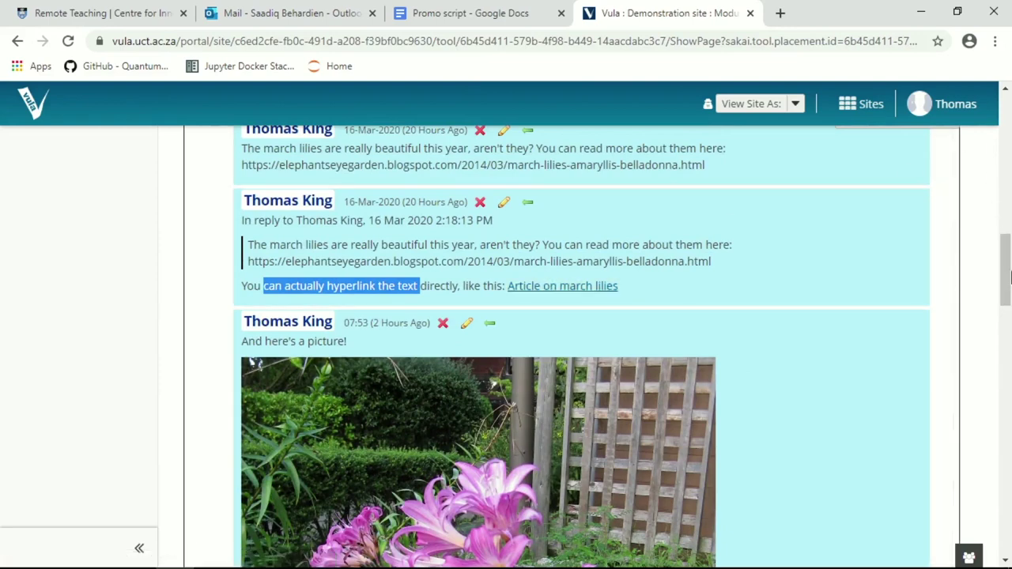
pyautogui.click(1002, 269)
pyautogui.moveTo(1002, 288); pyautogui.dragTo(994, 255)
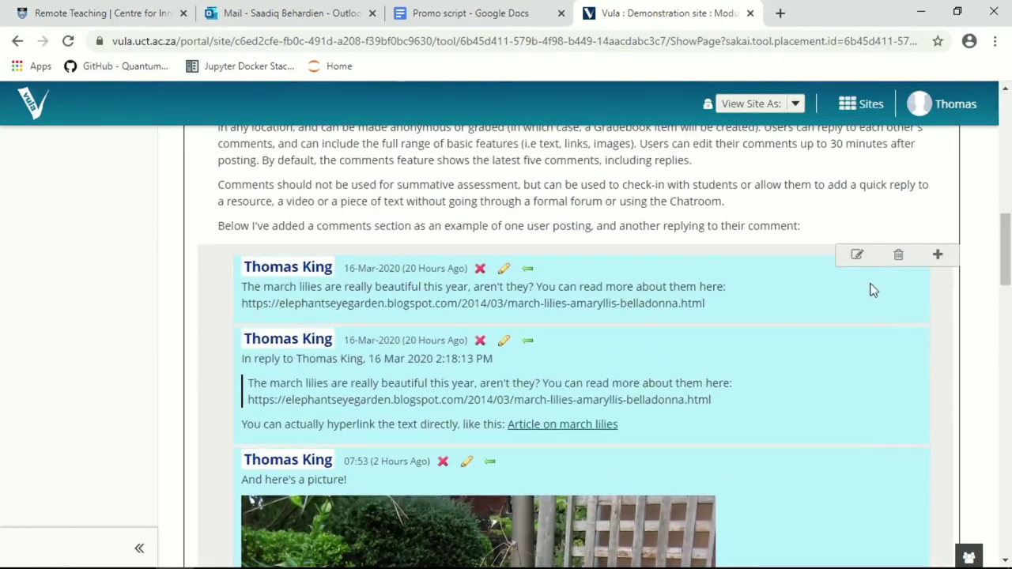
pyautogui.click(936, 255)
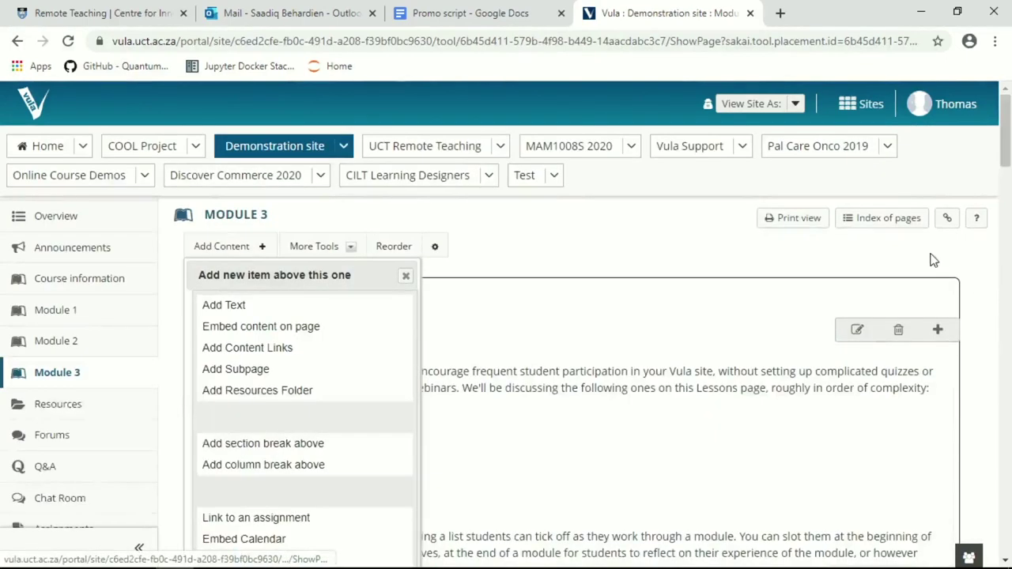
pyautogui.scroll(-1, 1006, 193)
pyautogui.scroll(-1, 1006, 192)
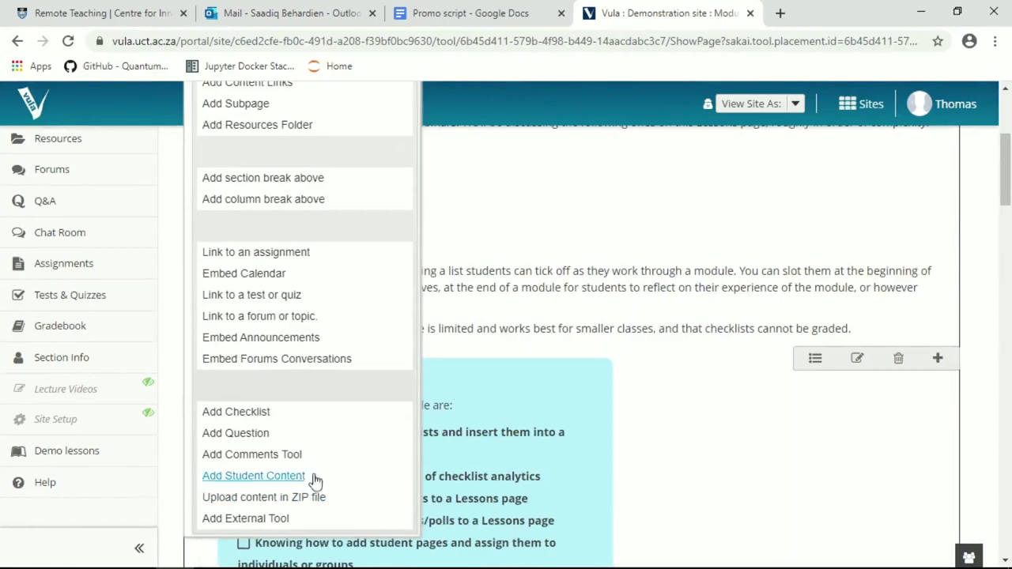
pyautogui.click(292, 456)
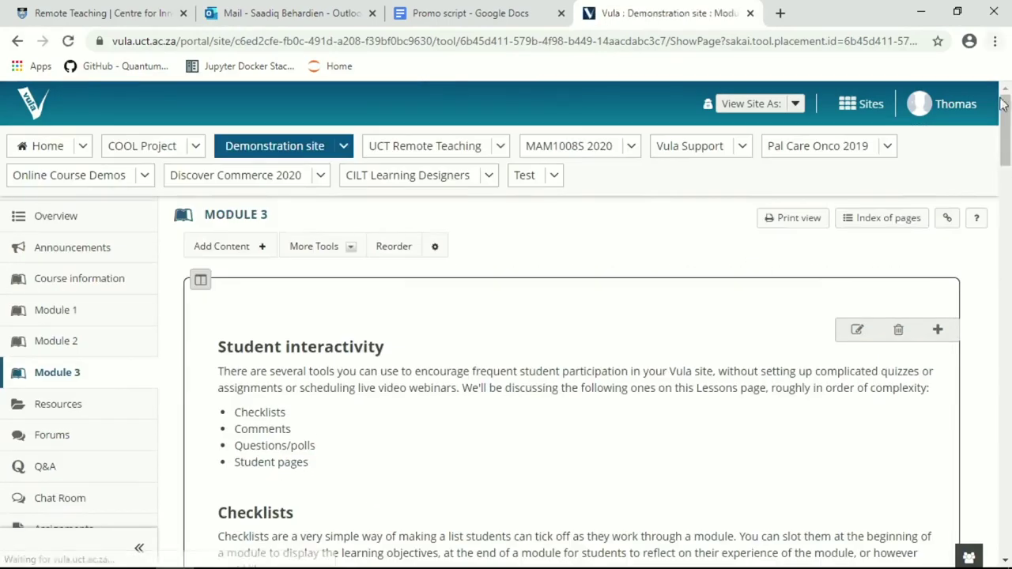
pyautogui.scroll(-5, 1006, 190)
pyautogui.moveTo(1008, 186); pyautogui.dragTo(1009, 348)
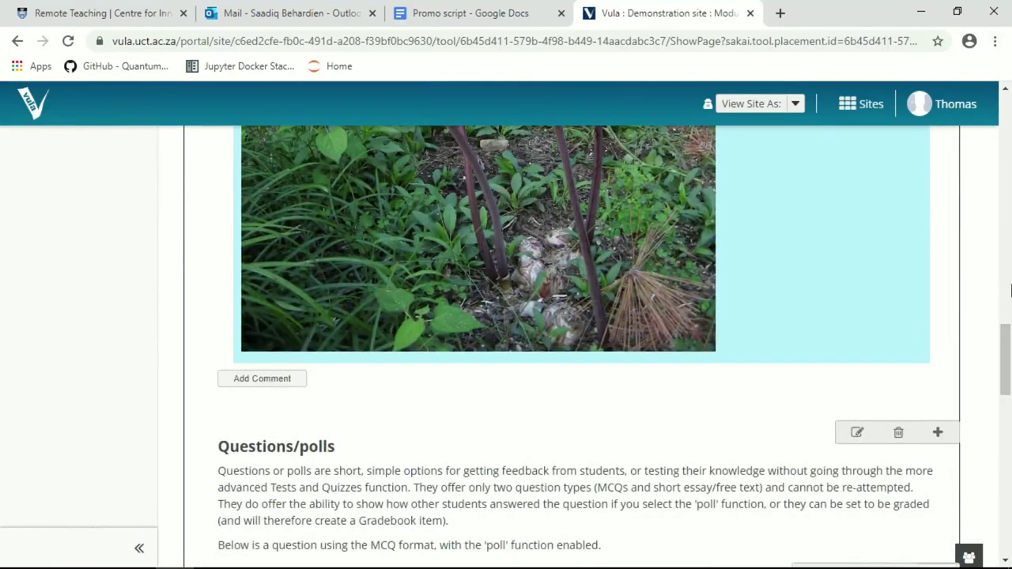
pyautogui.moveTo(1001, 362); pyautogui.dragTo(993, 263)
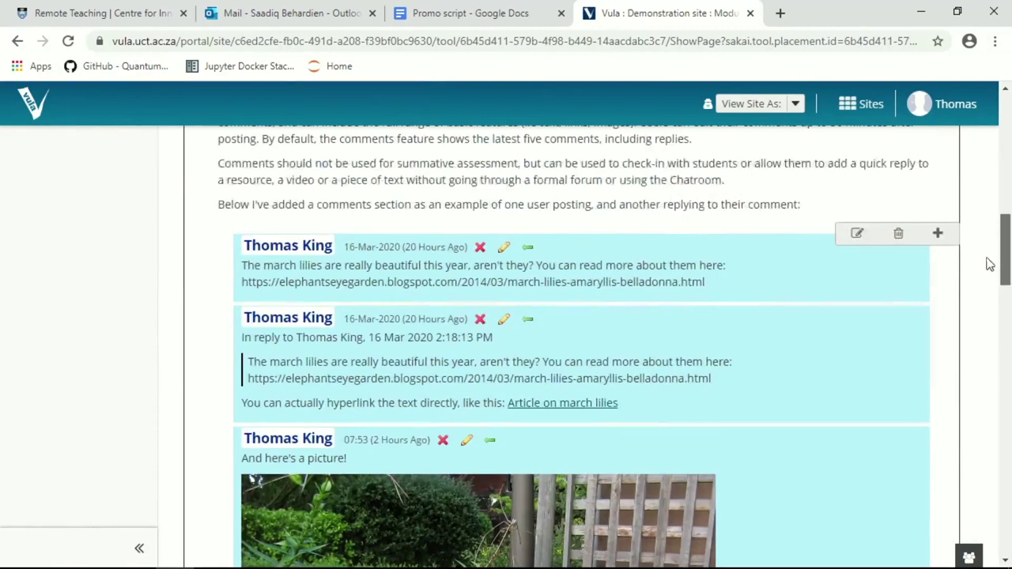
pyautogui.click(858, 233)
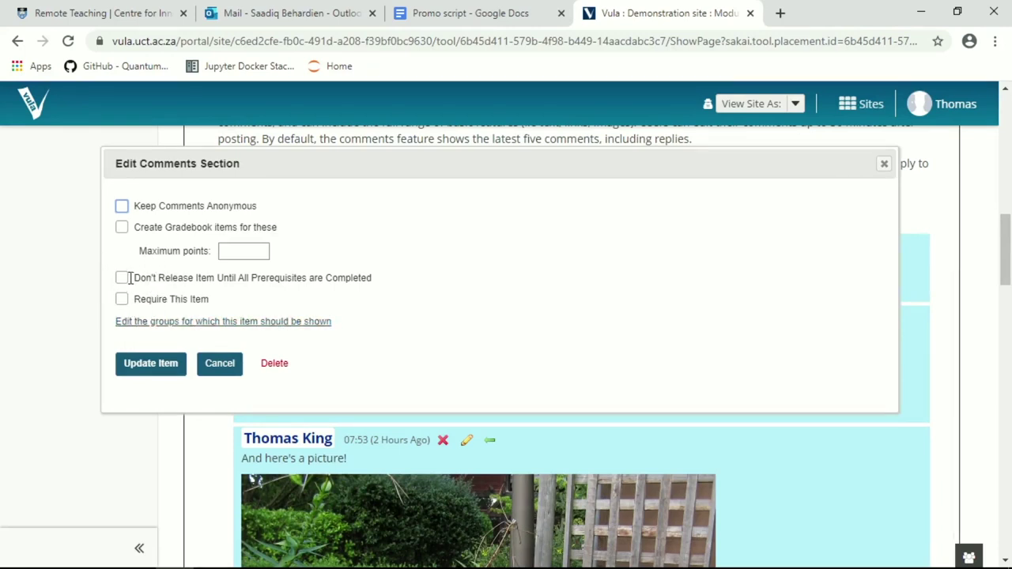
pyautogui.click(219, 369)
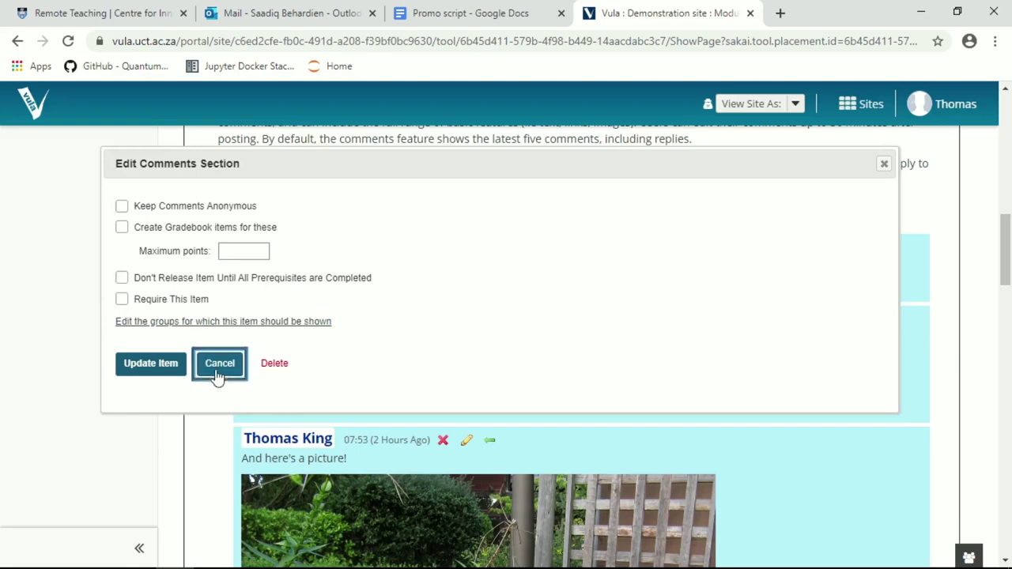
pyautogui.moveTo(1003, 234); pyautogui.dragTo(1005, 388)
pyautogui.click(276, 286)
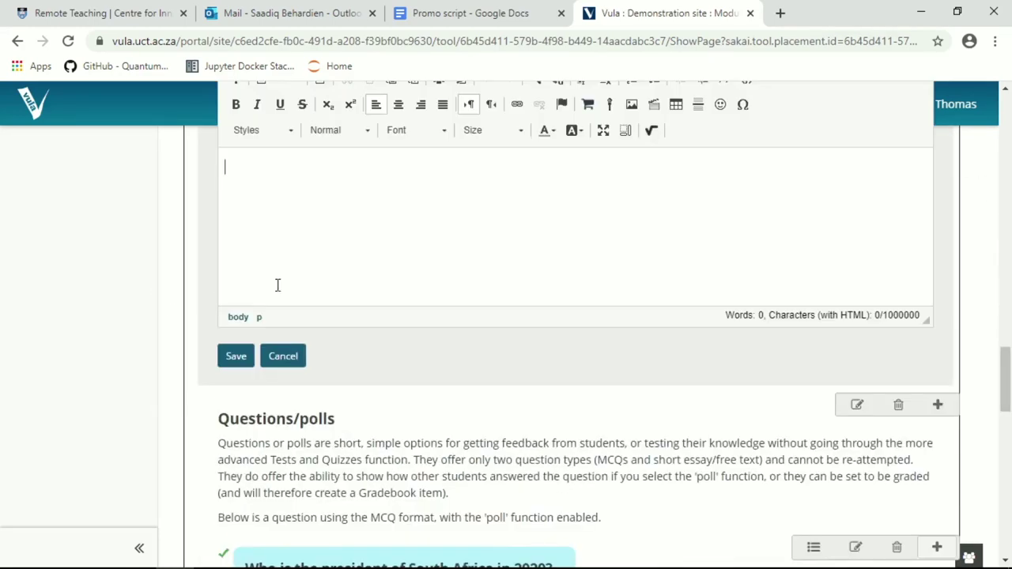
pyautogui.moveTo(1004, 376); pyautogui.dragTo(1005, 352)
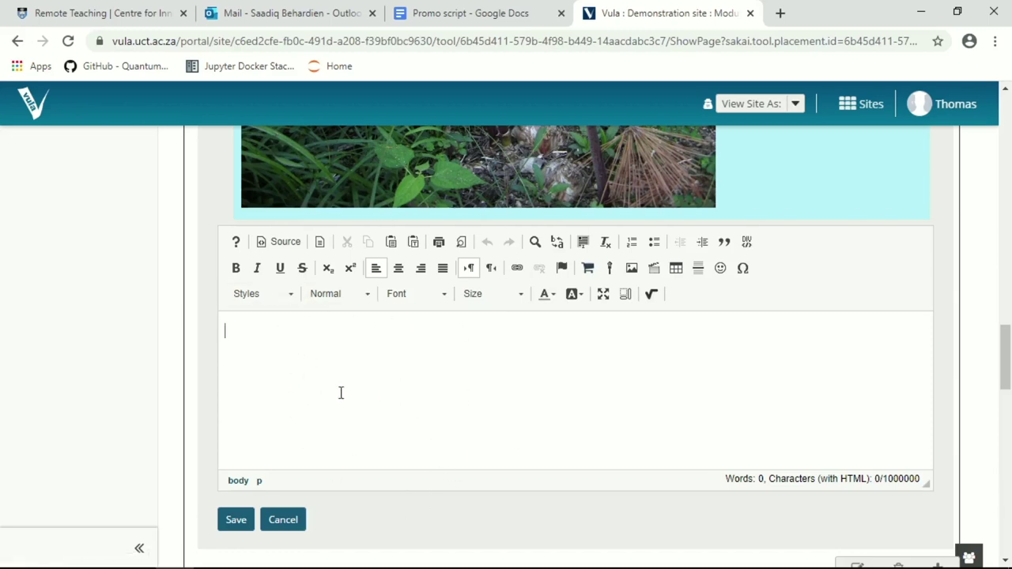
pyautogui.click(283, 521)
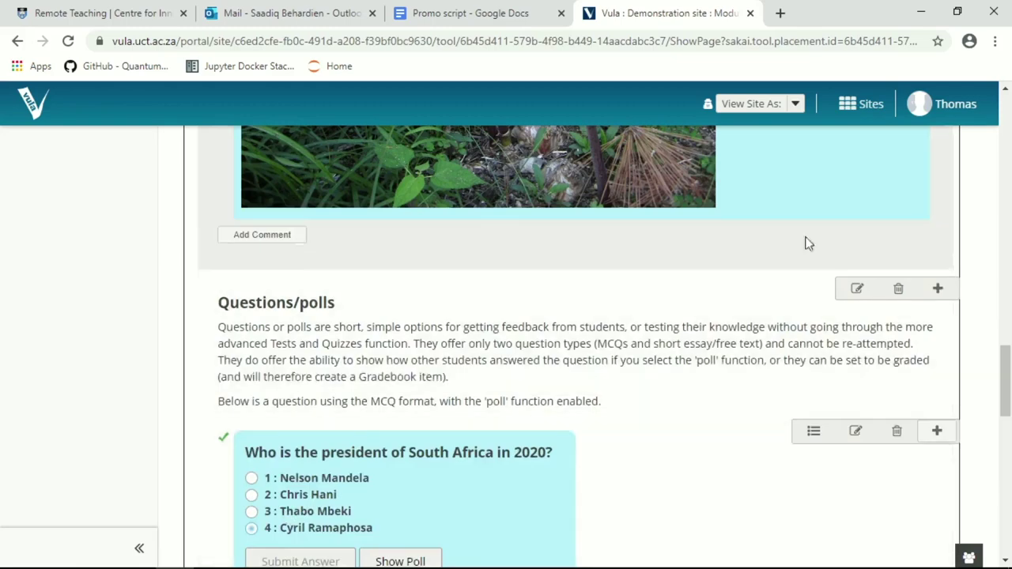
pyautogui.moveTo(1007, 368); pyautogui.dragTo(1003, 345)
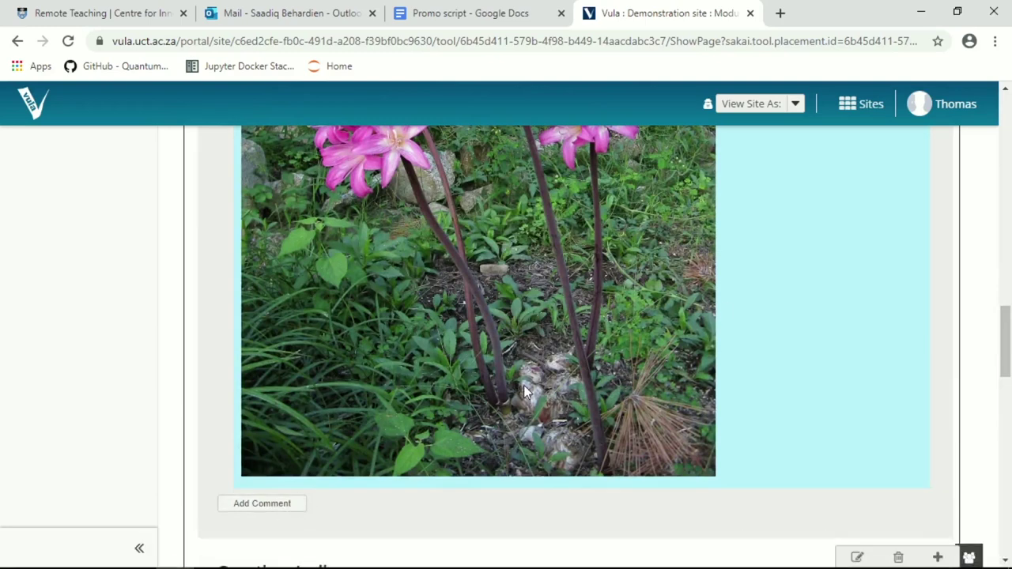
pyautogui.scroll(6, 1010, 281)
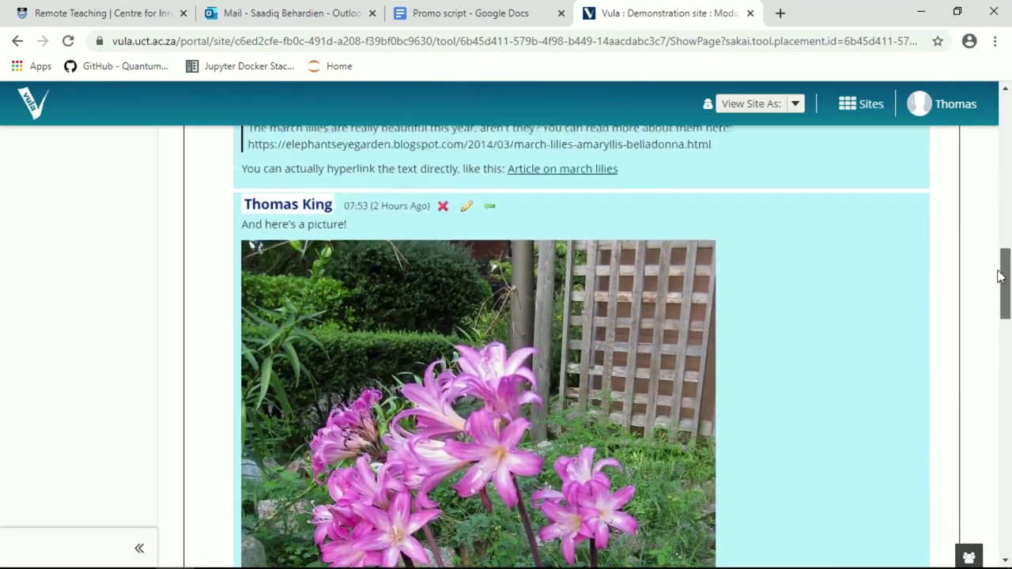
pyautogui.scroll(3, 994, 262)
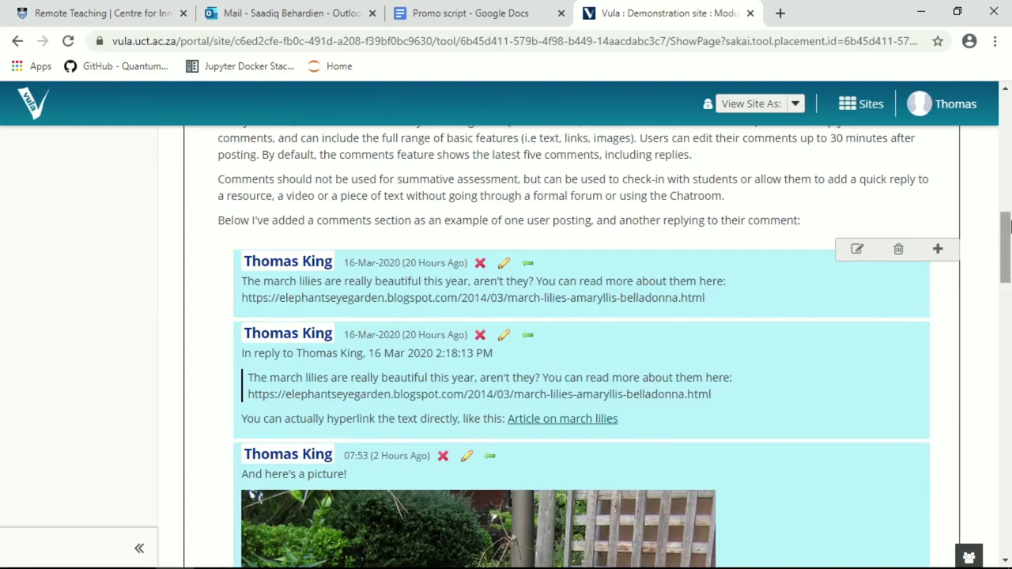
pyautogui.moveTo(1009, 227); pyautogui.dragTo(988, 375)
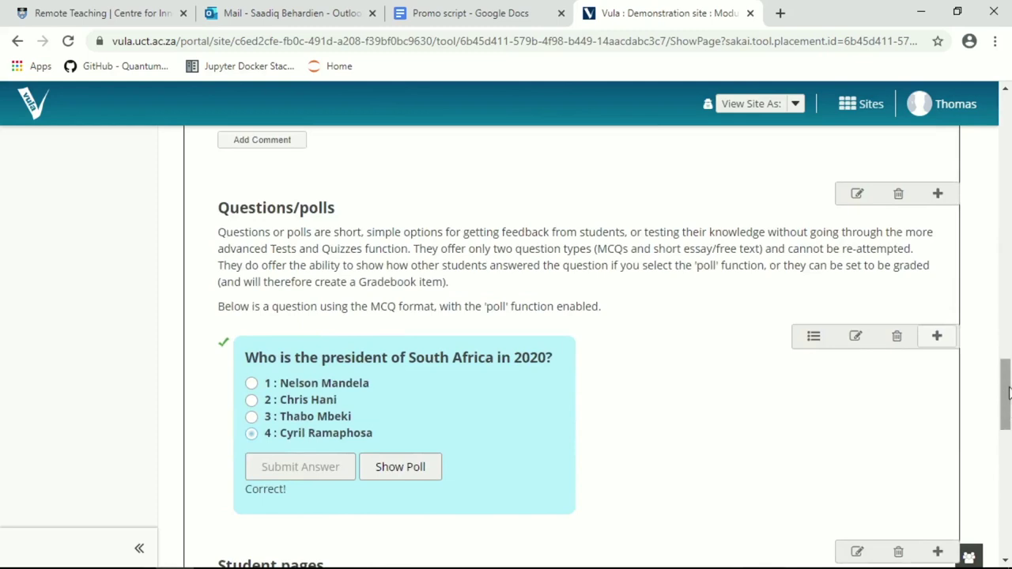
# Step: Highlight 'MCQs' and 'cannot be re-attempted' in the question section's description
pyautogui.scroll(-1, 1008, 393)
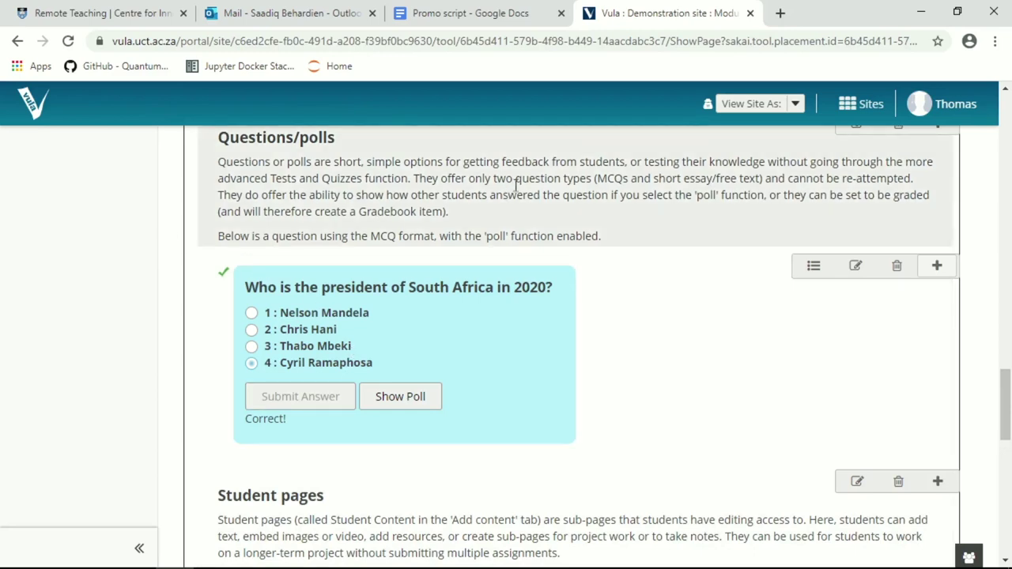
pyautogui.moveTo(601, 175); pyautogui.dragTo(663, 166)
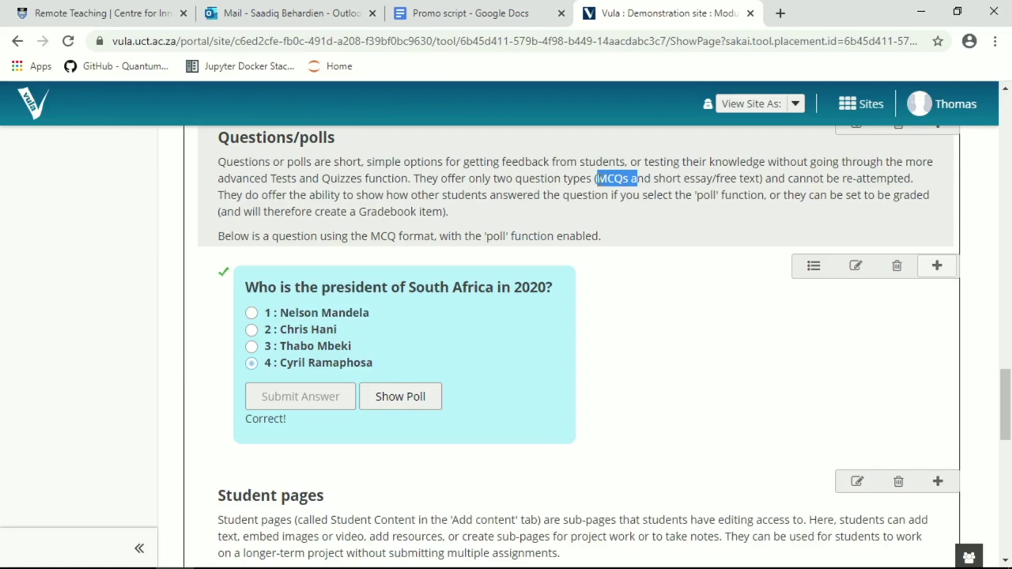
pyautogui.moveTo(787, 179); pyautogui.dragTo(916, 181)
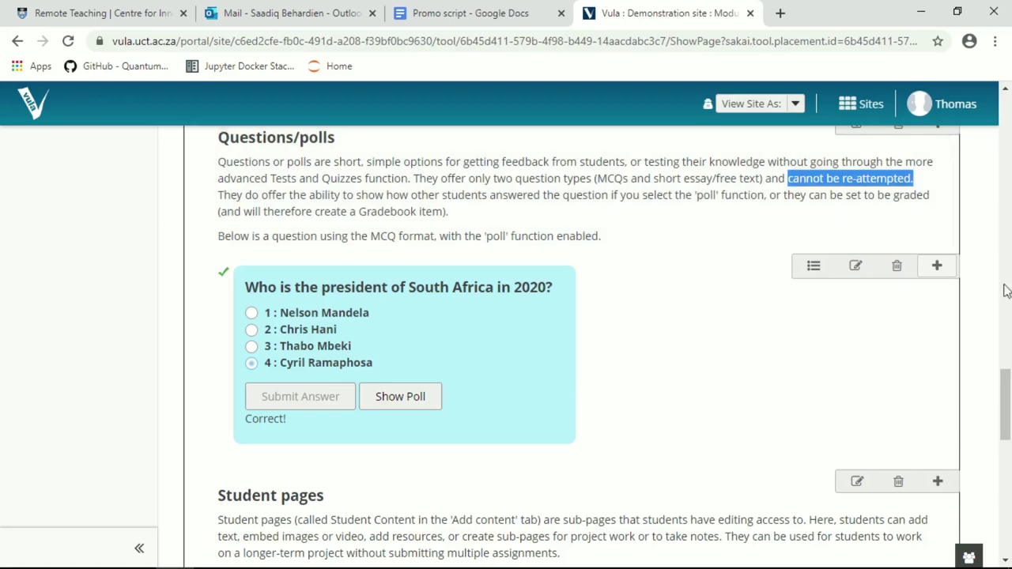
# Step: Show the president poll's results chart and open the question's Edit Question Section
pyautogui.moveTo(1006, 396); pyautogui.dragTo(1006, 406)
pyautogui.click(401, 339)
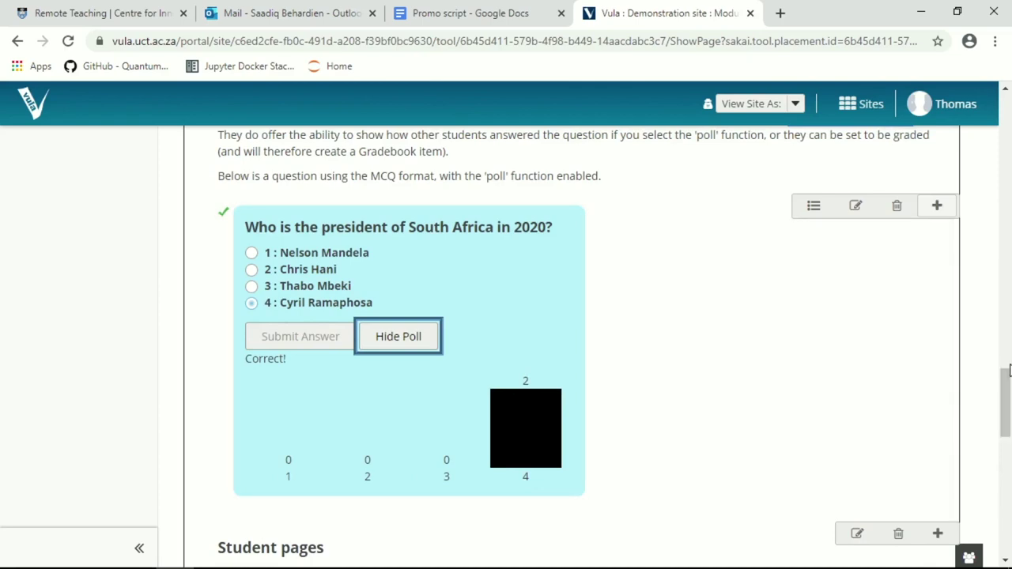
pyautogui.click(855, 205)
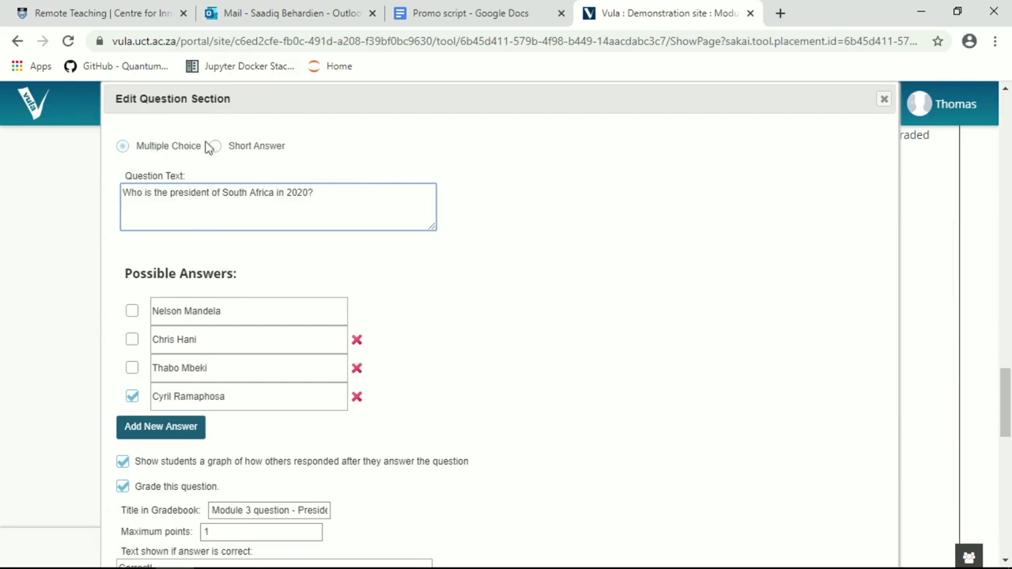
pyautogui.moveTo(312, 201); pyautogui.dragTo(121, 213)
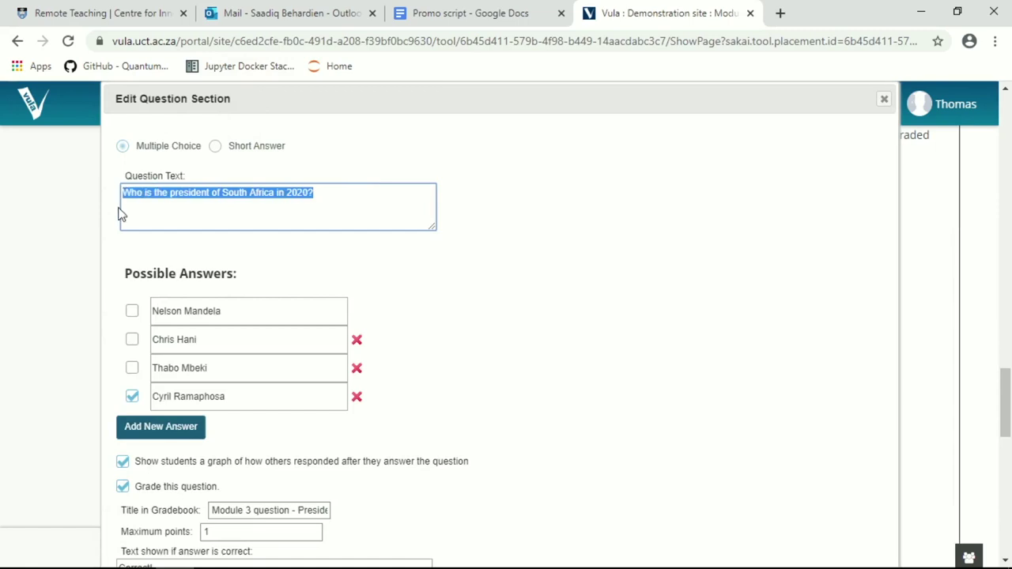
pyautogui.click(210, 374)
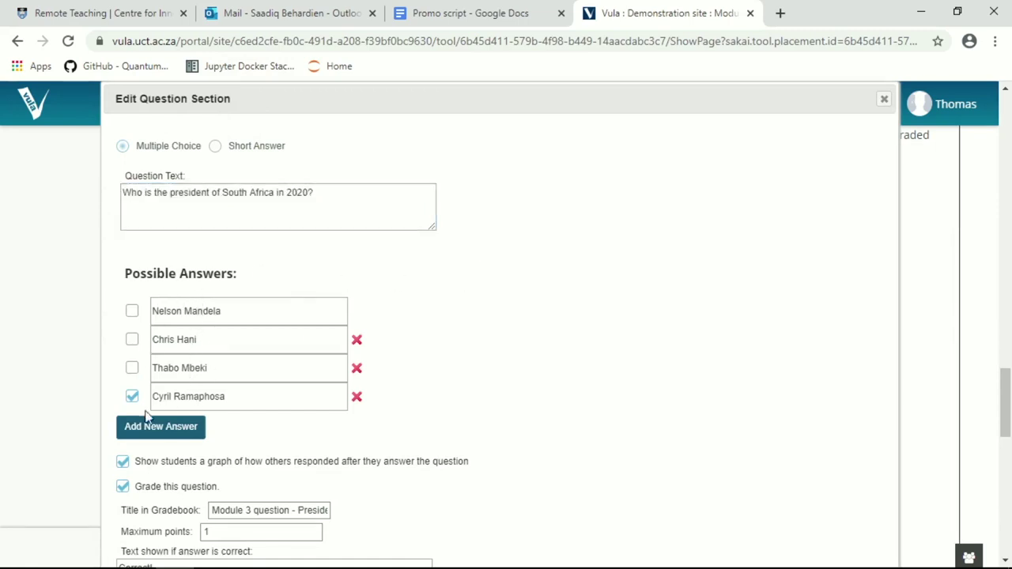
pyautogui.click(132, 368)
pyautogui.click(134, 341)
pyautogui.click(134, 341)
pyautogui.click(133, 369)
pyautogui.moveTo(1006, 400); pyautogui.dragTo(1006, 437)
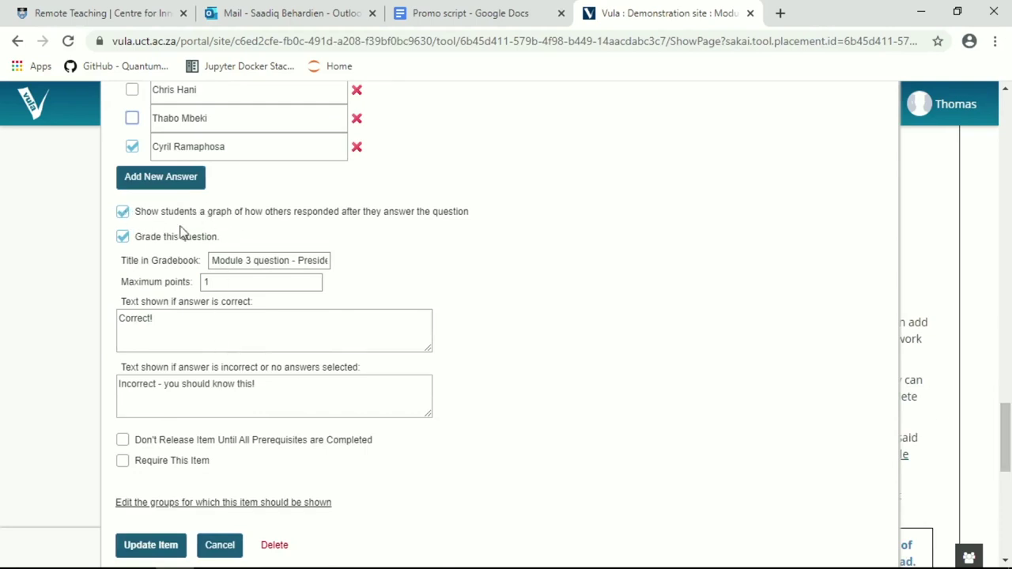
pyautogui.click(122, 212)
pyautogui.moveTo(1002, 415); pyautogui.dragTo(1009, 449)
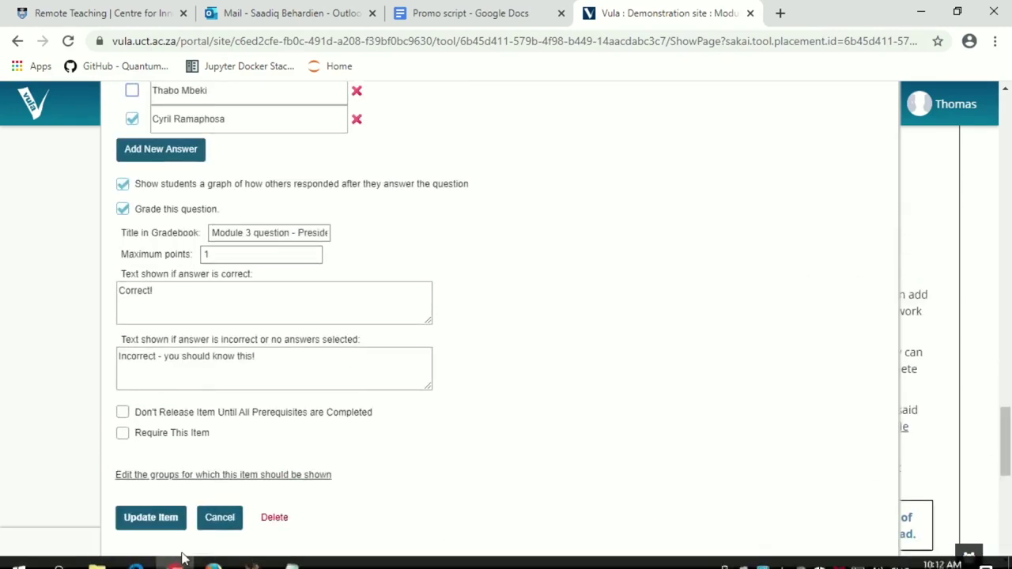
pyautogui.moveTo(155, 291); pyautogui.dragTo(116, 300)
pyautogui.click(275, 362)
pyautogui.moveTo(275, 362); pyautogui.dragTo(114, 380)
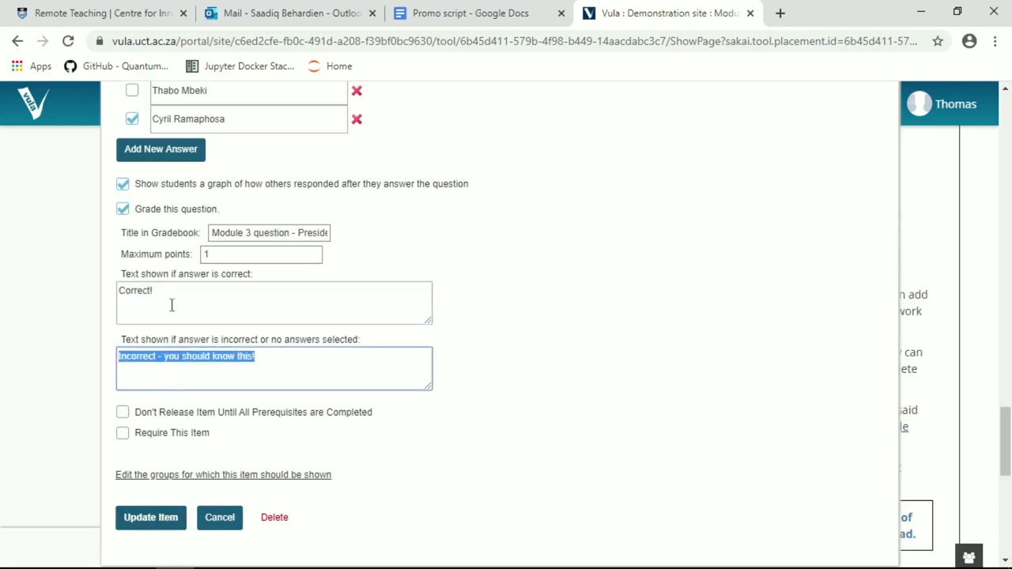
pyautogui.moveTo(172, 305); pyautogui.dragTo(108, 301)
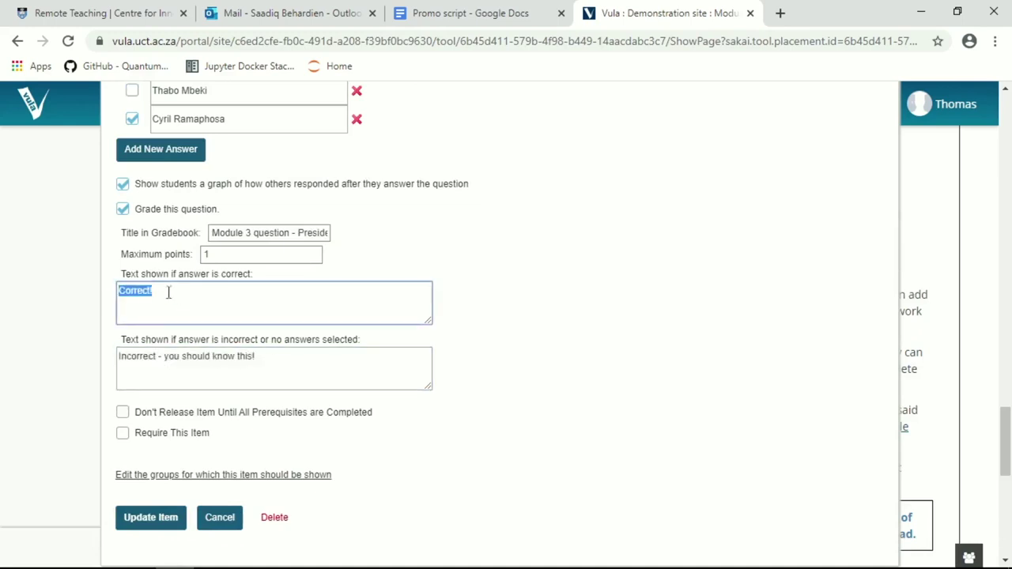
pyautogui.click(210, 367)
# Step: Close the Edit Question Section dialog without saving changes
pyautogui.click(219, 519)
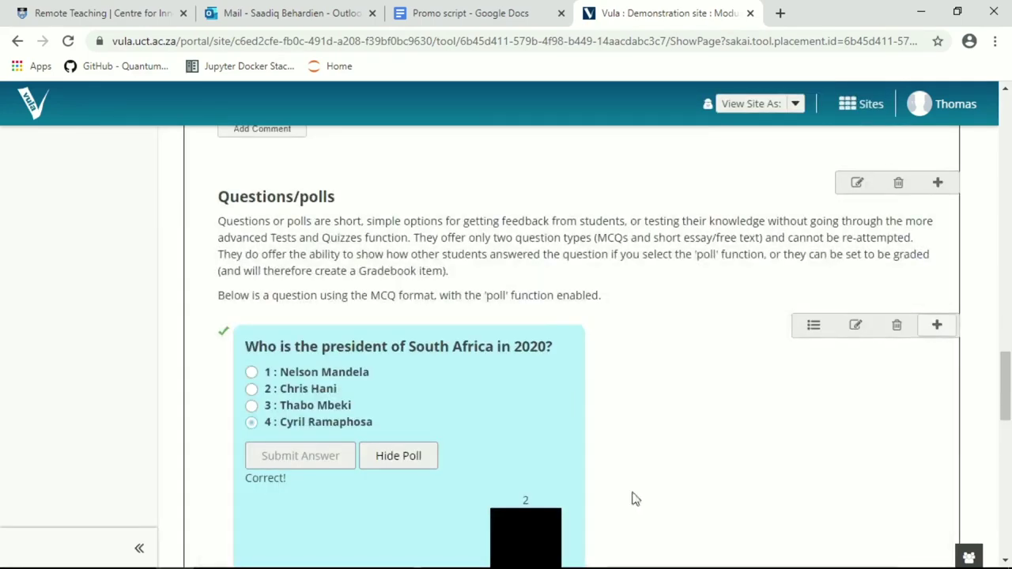
pyautogui.moveTo(313, 498); pyautogui.dragTo(241, 483)
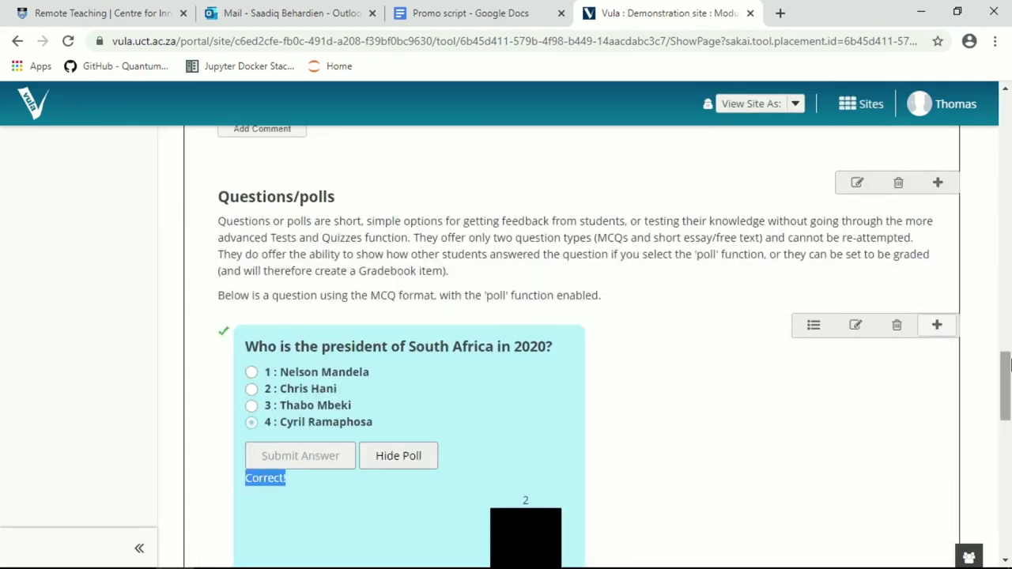
pyautogui.click(1010, 302)
pyautogui.scroll(20, 1010, 302)
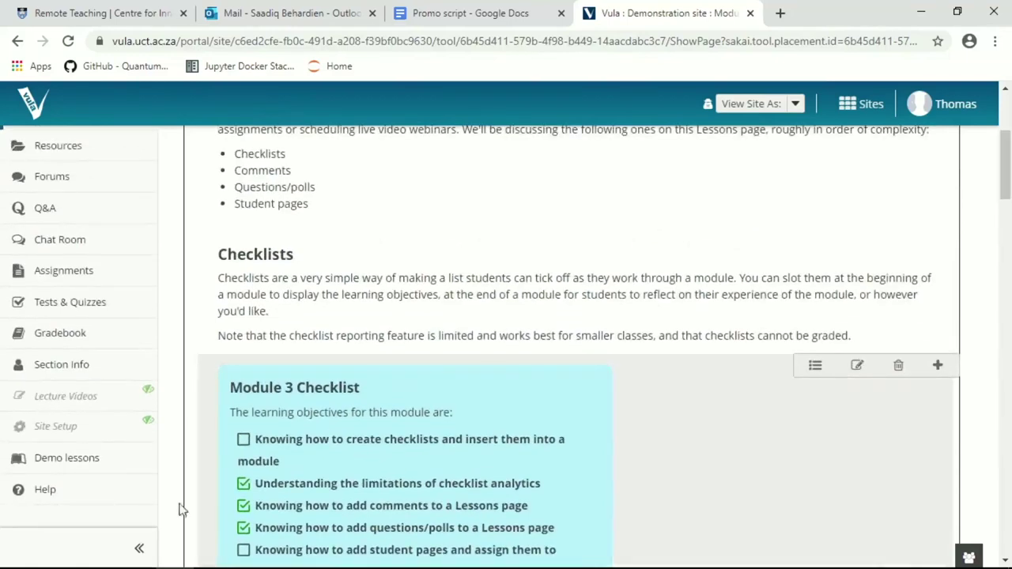
# Step: Check a student's grade in the Gradebook's Module 3 question - President column, then return to Module 3
pyautogui.click(63, 333)
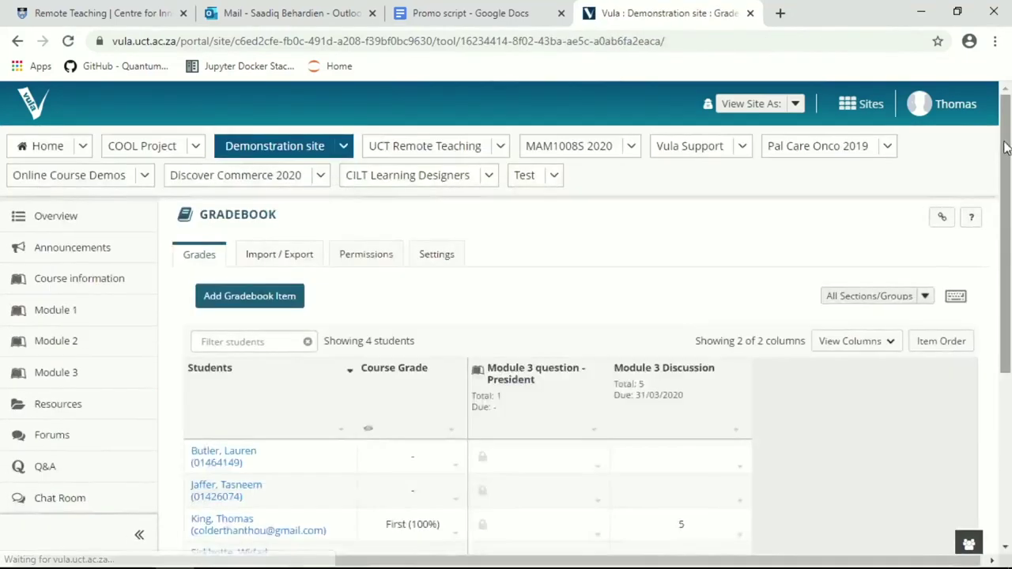
pyautogui.scroll(-2, 1005, 214)
pyautogui.scroll(-1, 1004, 213)
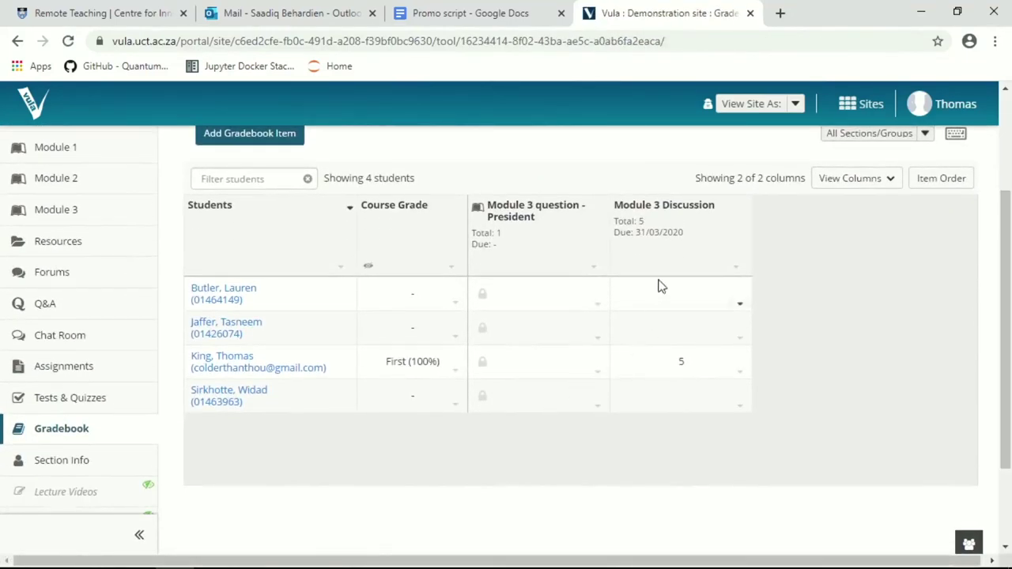
pyautogui.click(546, 298)
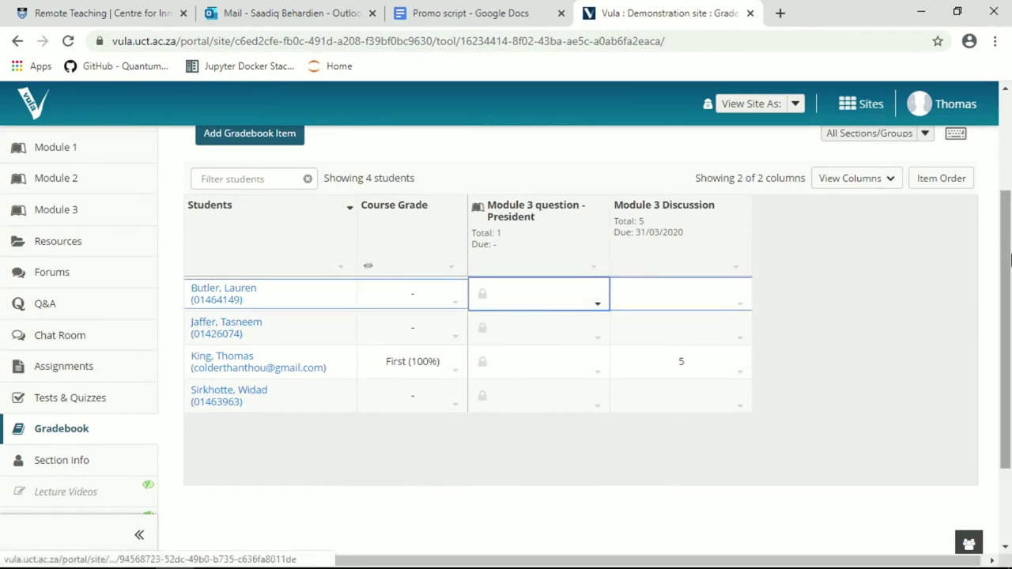
pyautogui.scroll(2, 1001, 224)
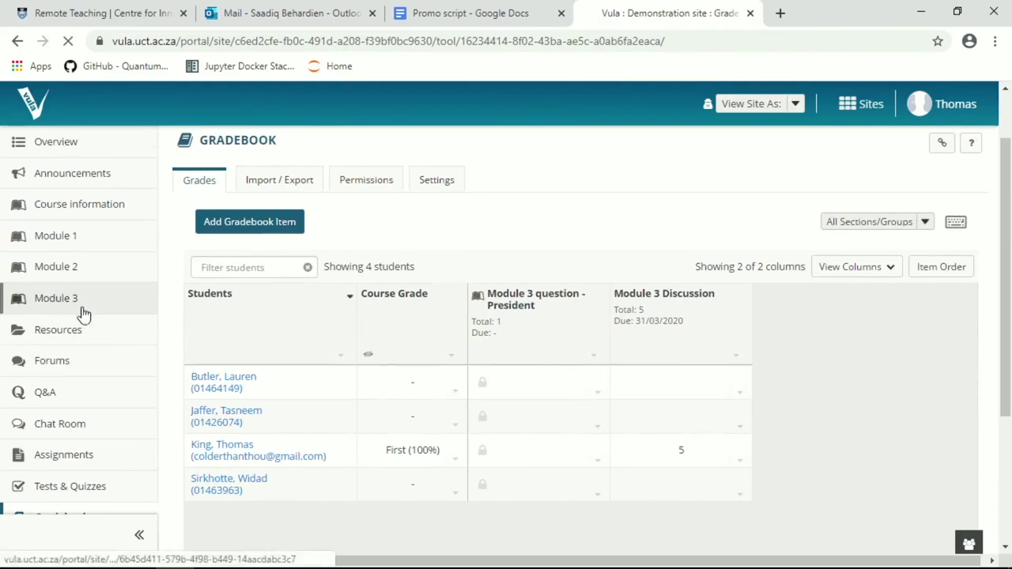
pyautogui.click(77, 305)
pyautogui.moveTo(1008, 119); pyautogui.dragTo(1006, 453)
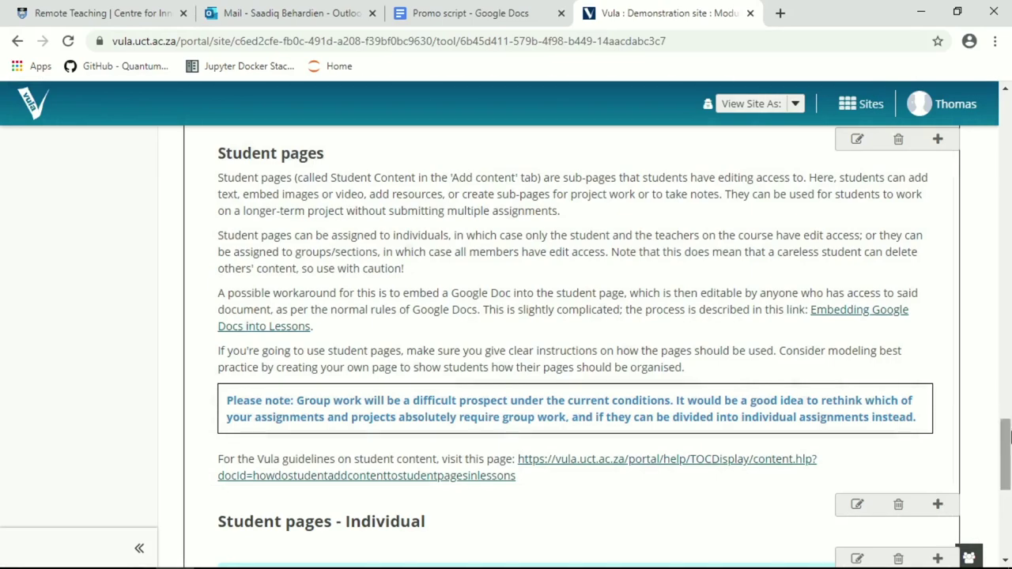
pyautogui.moveTo(1007, 472); pyautogui.dragTo(1008, 515)
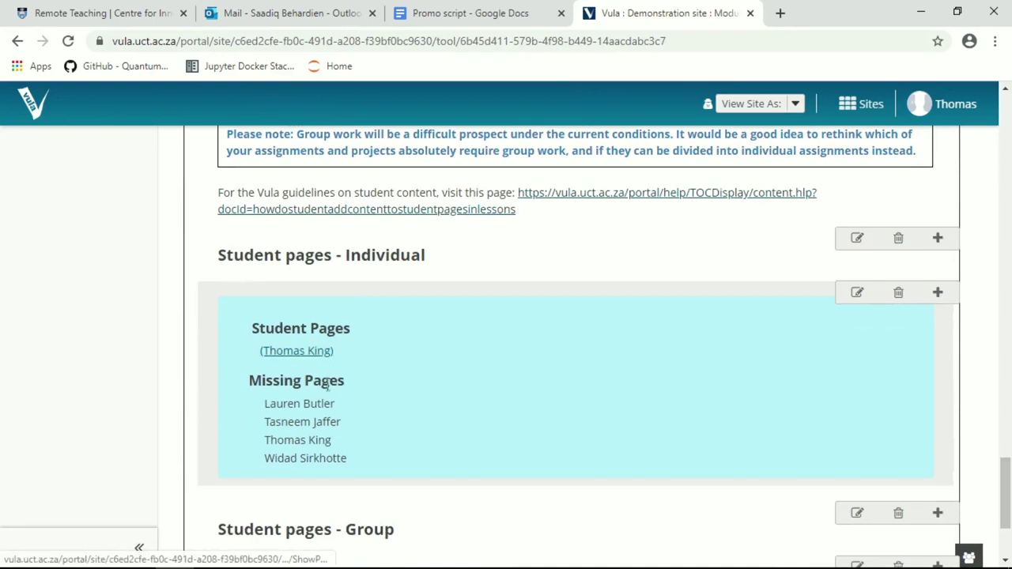
pyautogui.moveTo(318, 404); pyautogui.dragTo(333, 465)
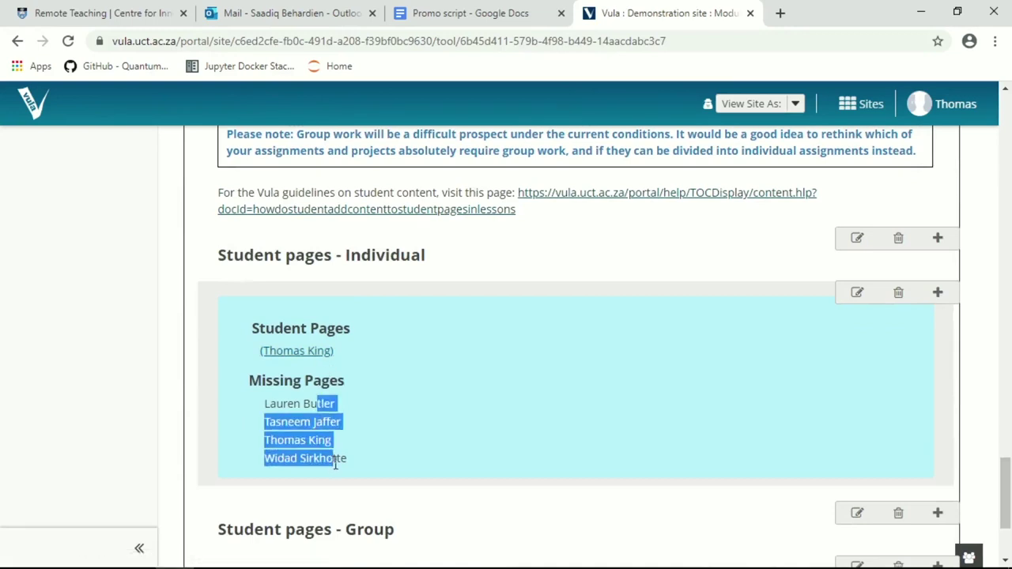
pyautogui.click(286, 403)
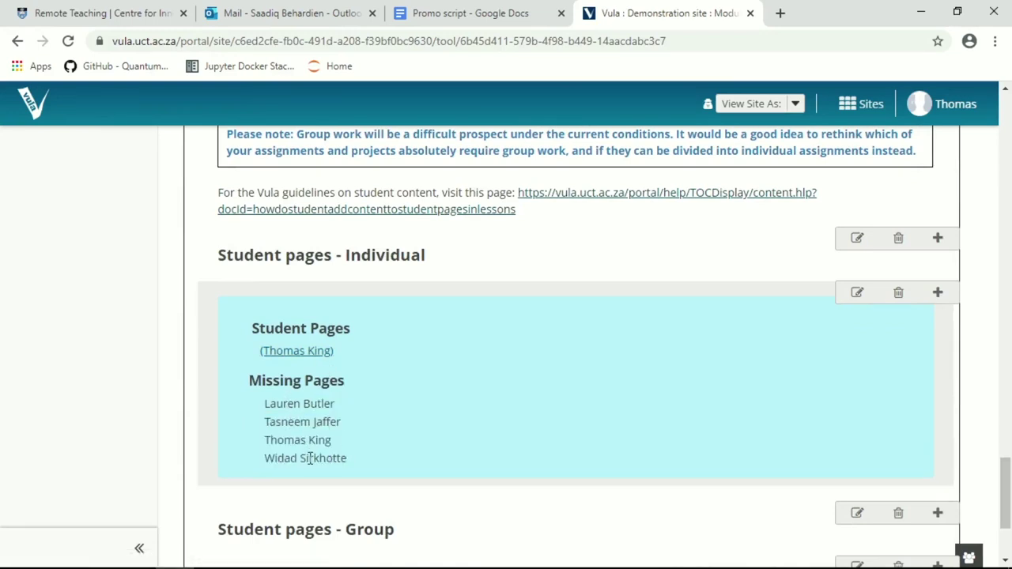
pyautogui.click(292, 352)
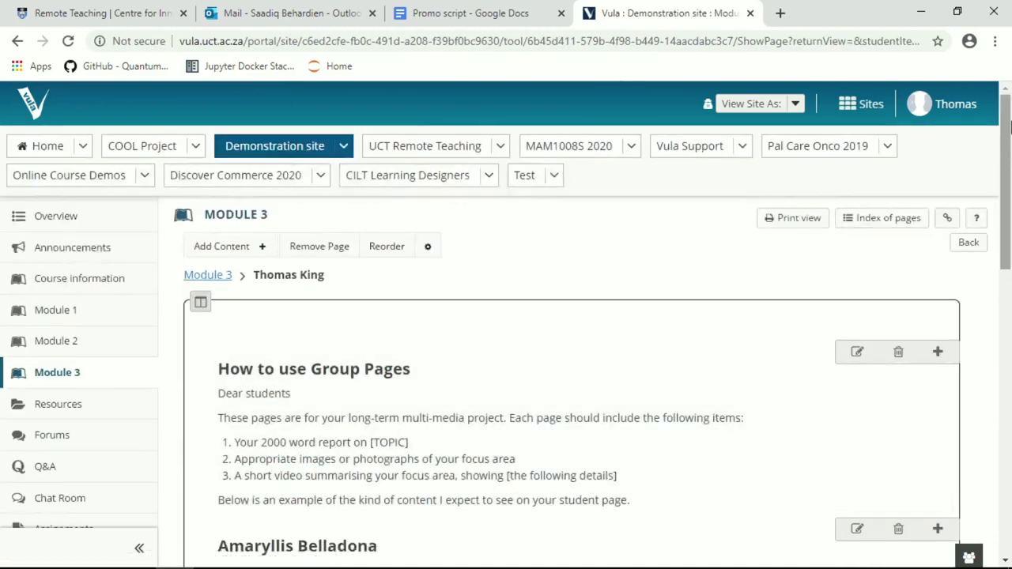
pyautogui.scroll(-1, 1007, 165)
pyautogui.moveTo(1010, 158)
pyautogui.mouseDown()
pyautogui.moveTo(1008, 169)
pyautogui.moveTo(1003, 154)
pyautogui.mouseUp()
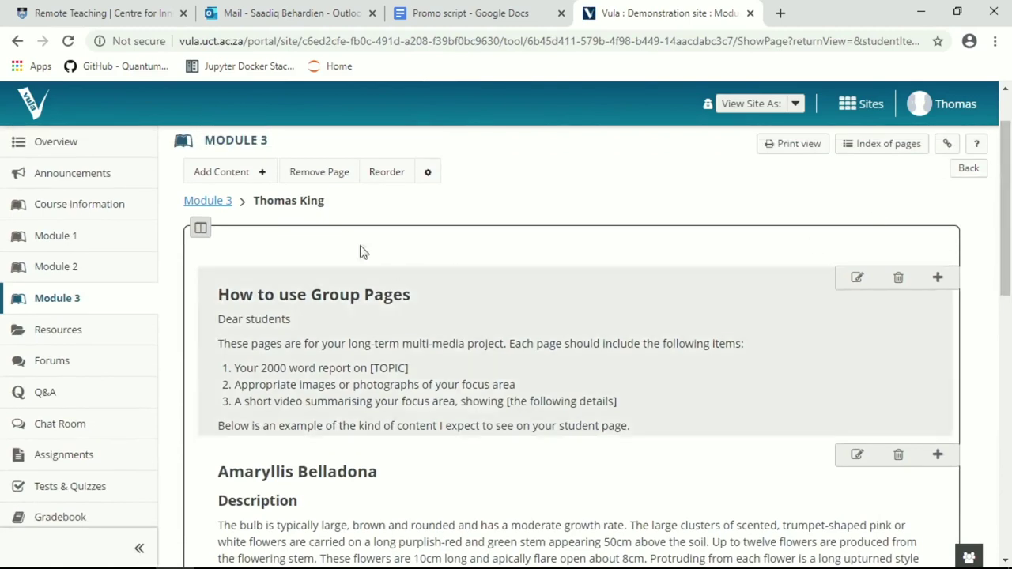
pyautogui.click(264, 175)
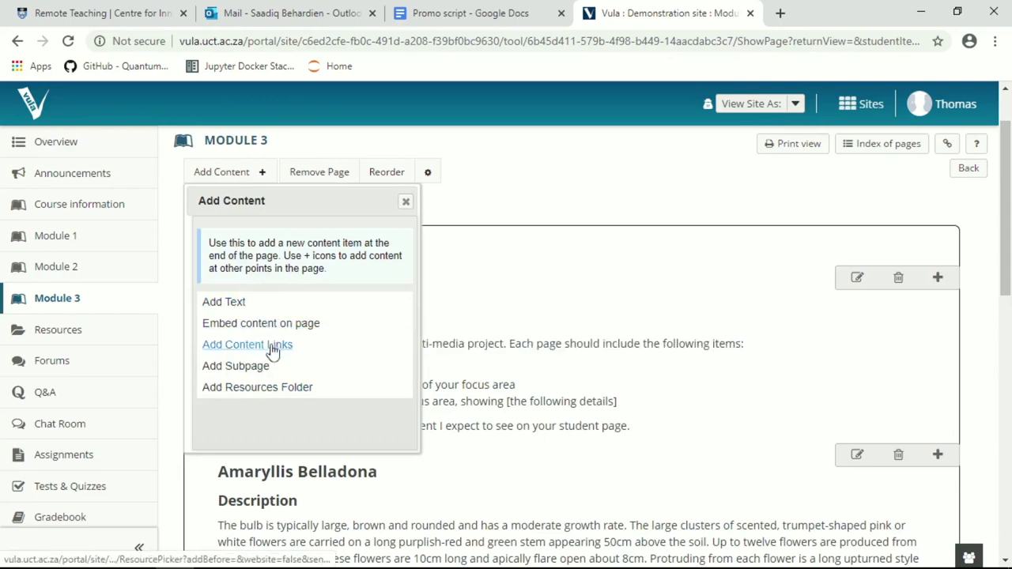
pyautogui.click(405, 201)
pyautogui.moveTo(1009, 168); pyautogui.dragTo(1008, 203)
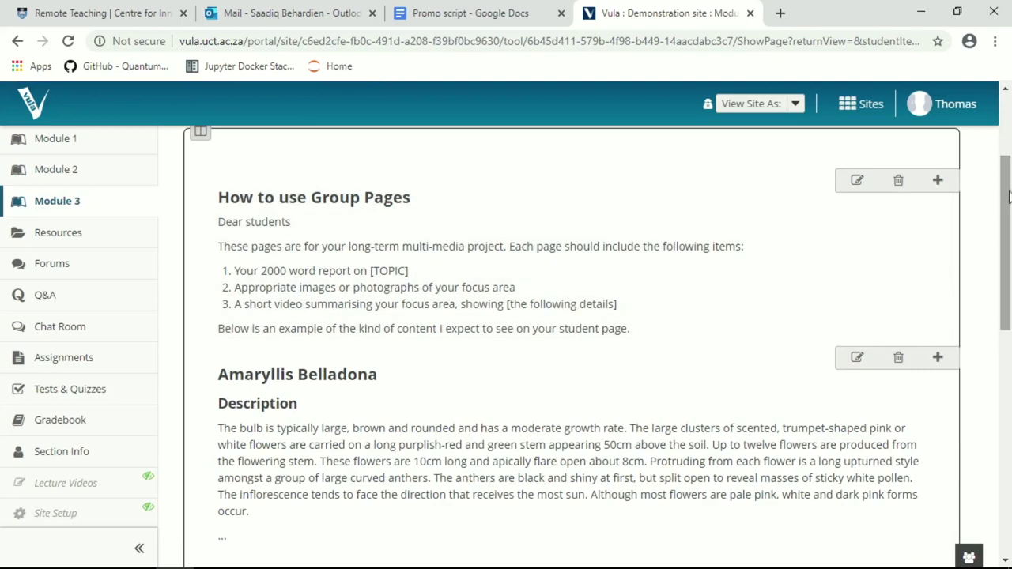
pyautogui.moveTo(1008, 195); pyautogui.dragTo(1003, 135)
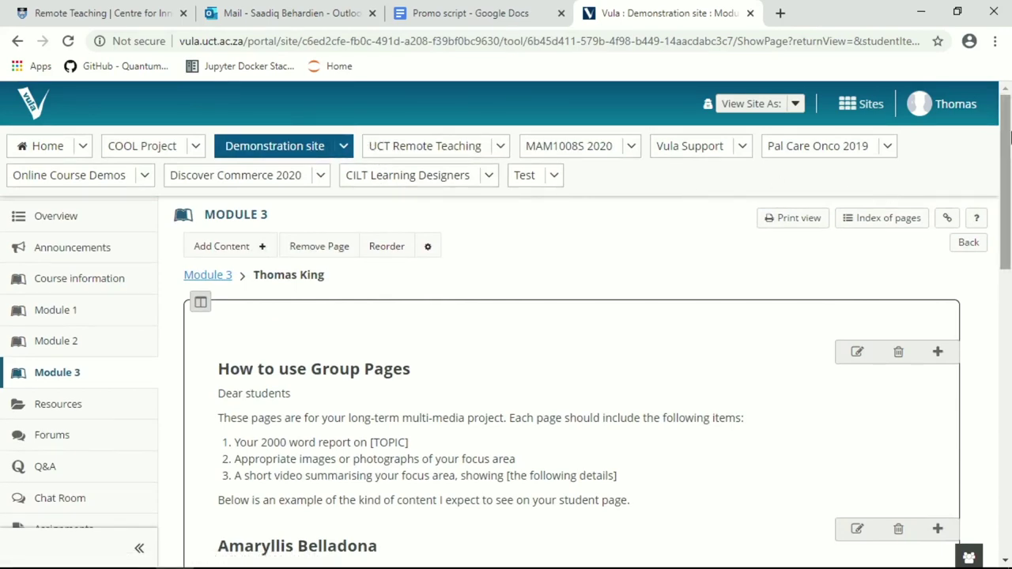
pyautogui.moveTo(1010, 136); pyautogui.dragTo(1009, 215)
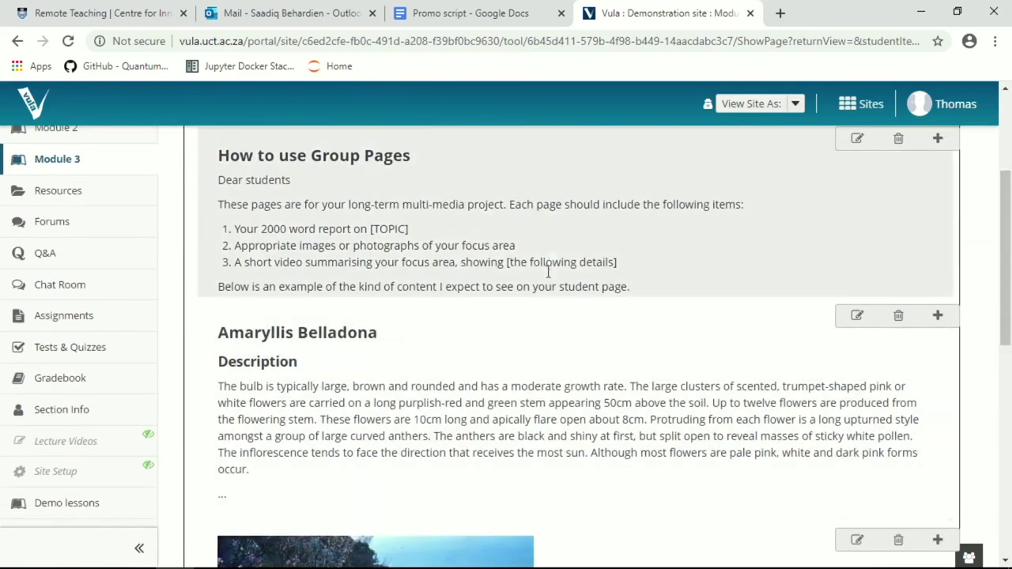
pyautogui.scroll(-3, 358, 470)
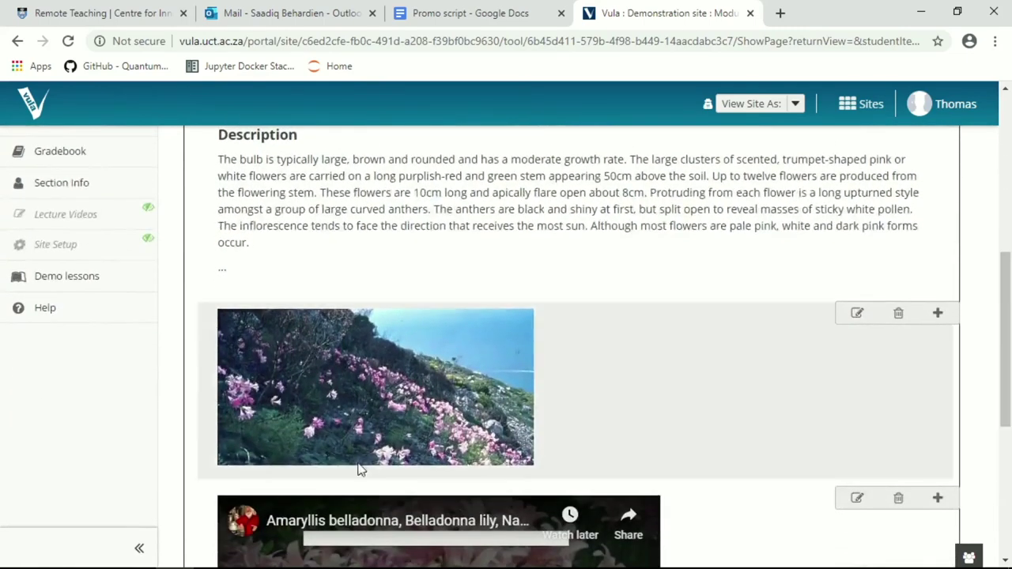
pyautogui.scroll(-3, 939, 279)
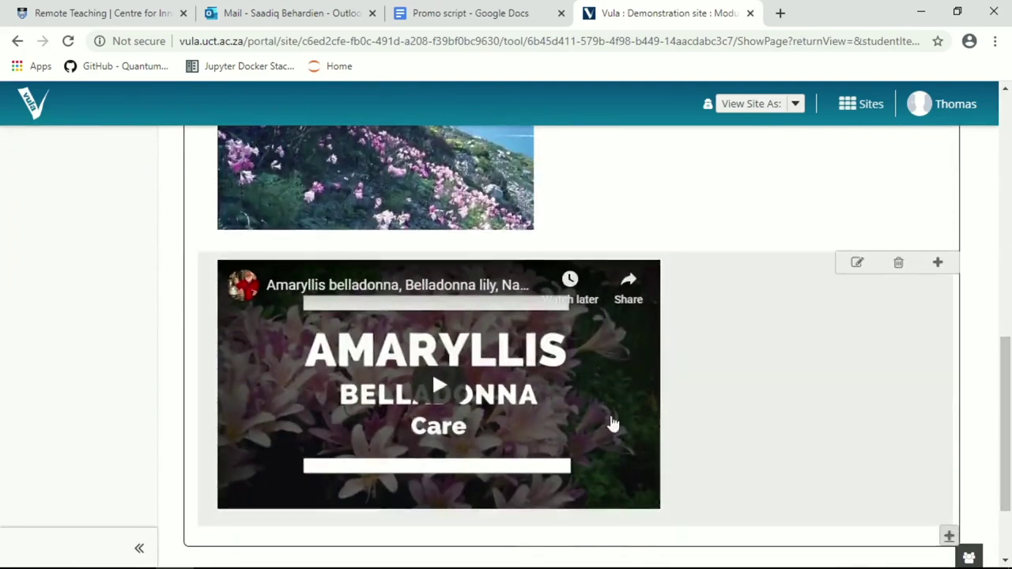
pyautogui.moveTo(1005, 379); pyautogui.dragTo(999, 182)
pyautogui.scroll(1, 1000, 178)
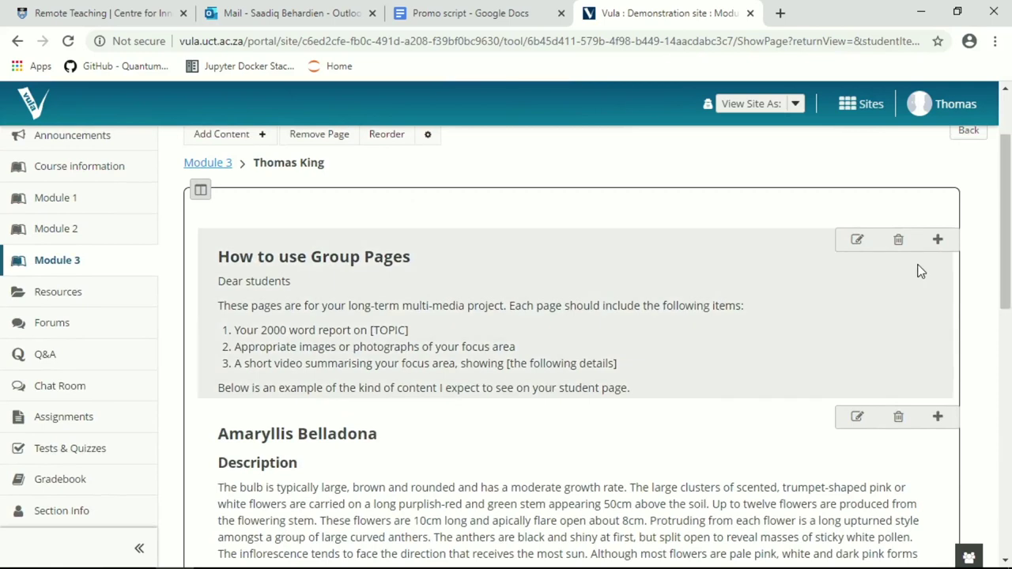
pyautogui.scroll(2, 360, 470)
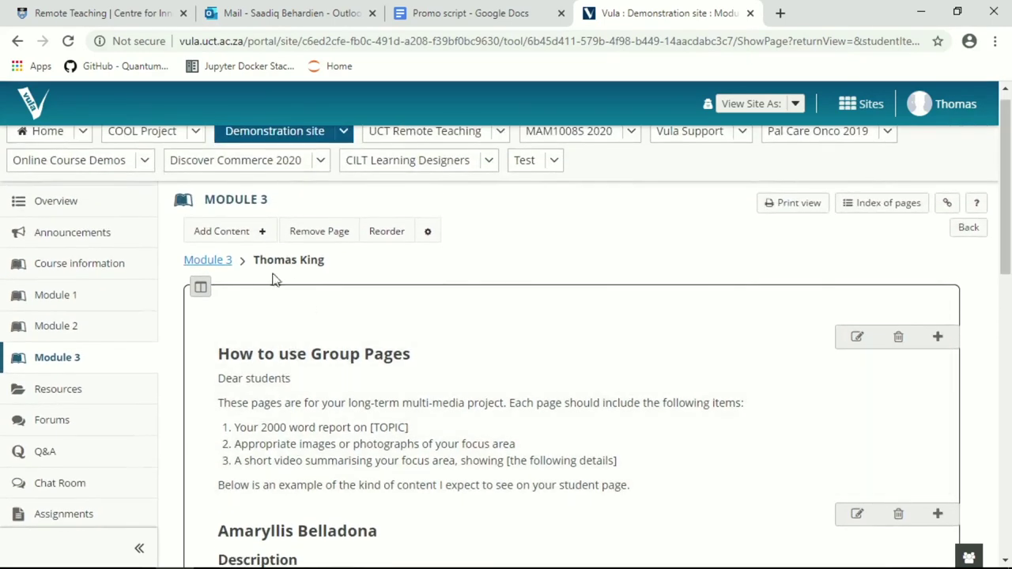
# Step: Back on Module 3, add a Student Content item below the Student pages - Group heading
pyautogui.click(201, 261)
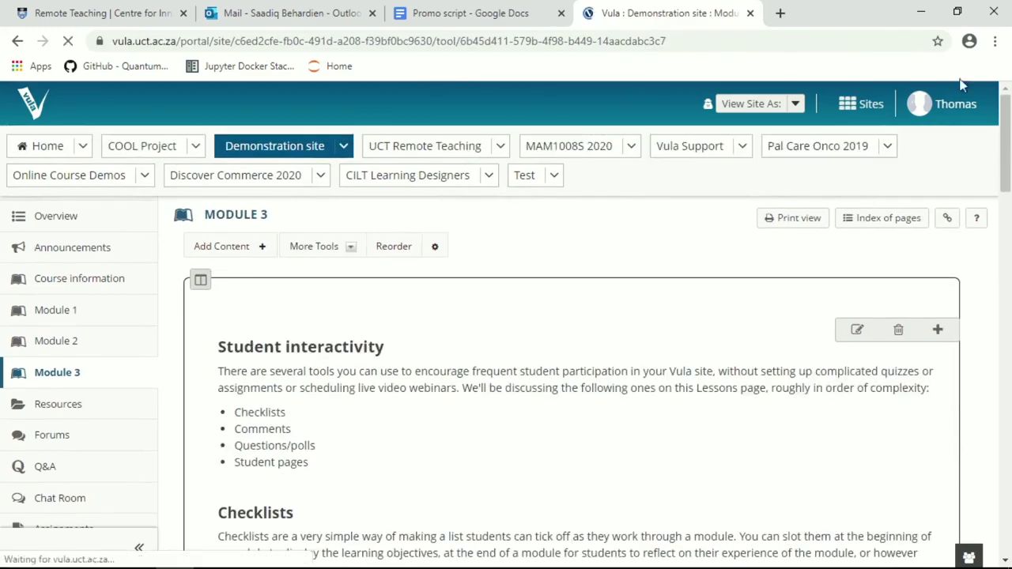
pyautogui.moveTo(1007, 115); pyautogui.dragTo(1010, 476)
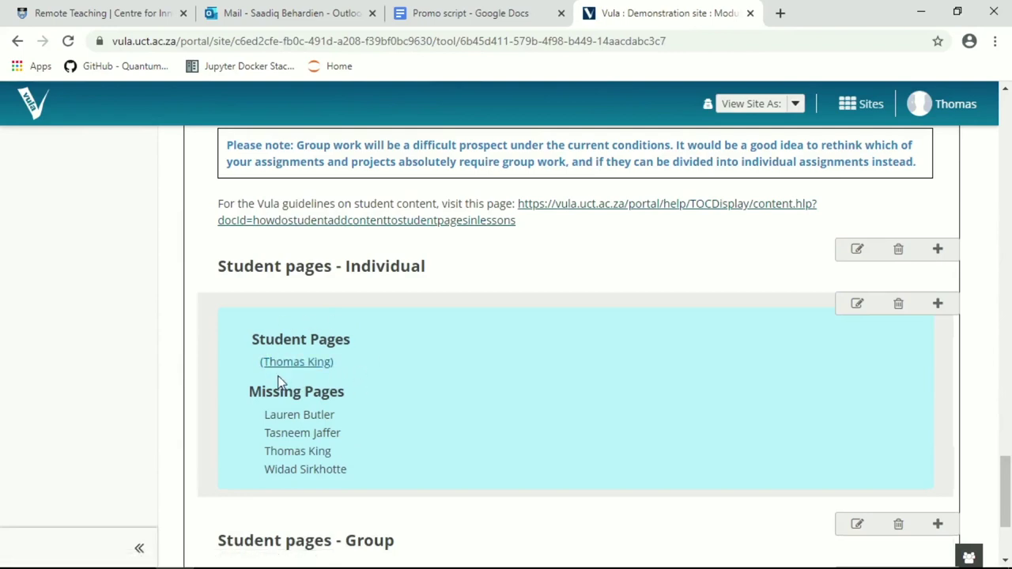
pyautogui.scroll(-1, 1005, 490)
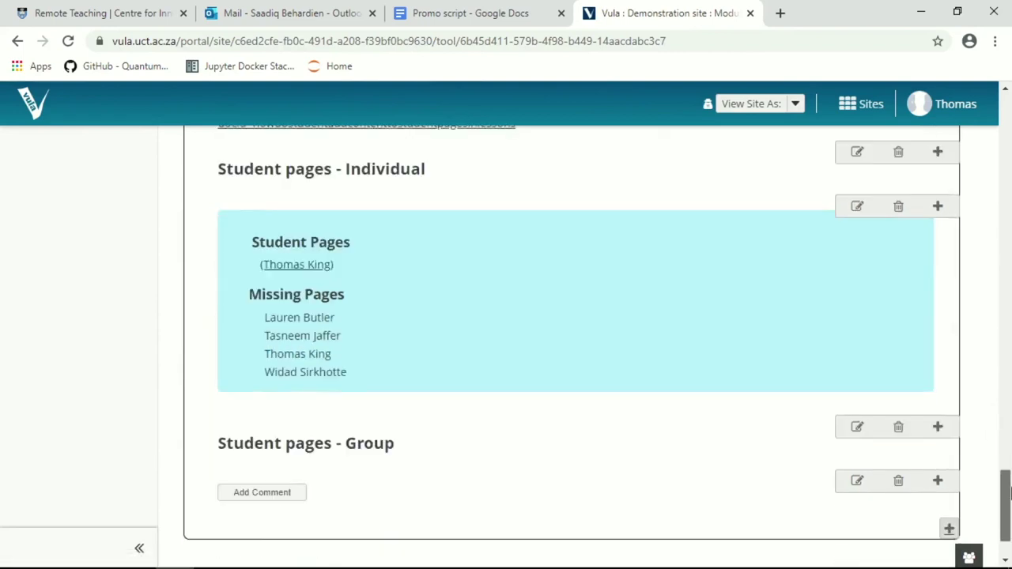
pyautogui.click(939, 492)
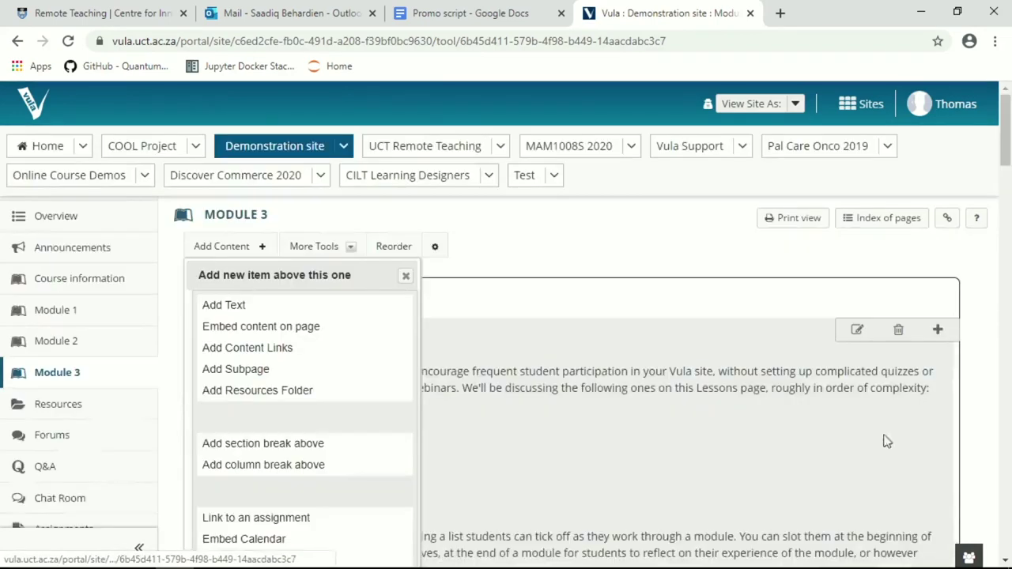
pyautogui.scroll(-4, 291, 528)
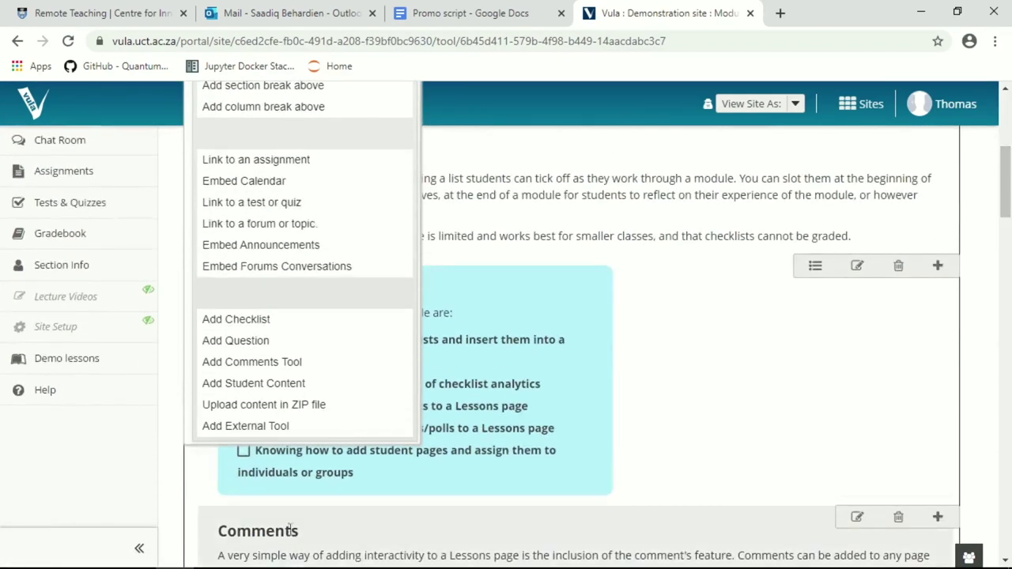
pyautogui.click(282, 386)
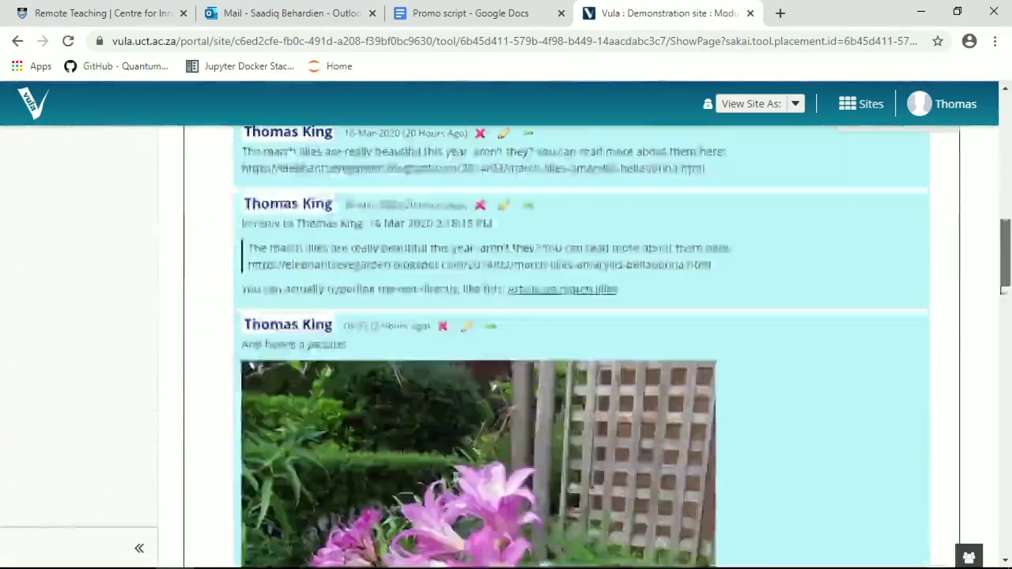
pyautogui.scroll(-6, 993, 468)
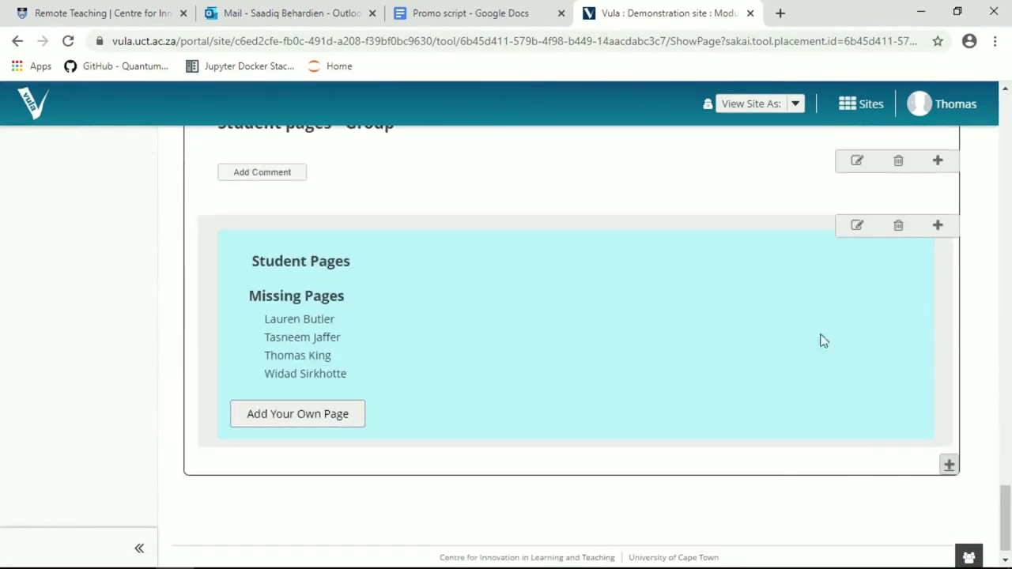
# Step: Make the student-content section's pages jointly owned by Group 1 and Group 2, and update it
pyautogui.click(859, 229)
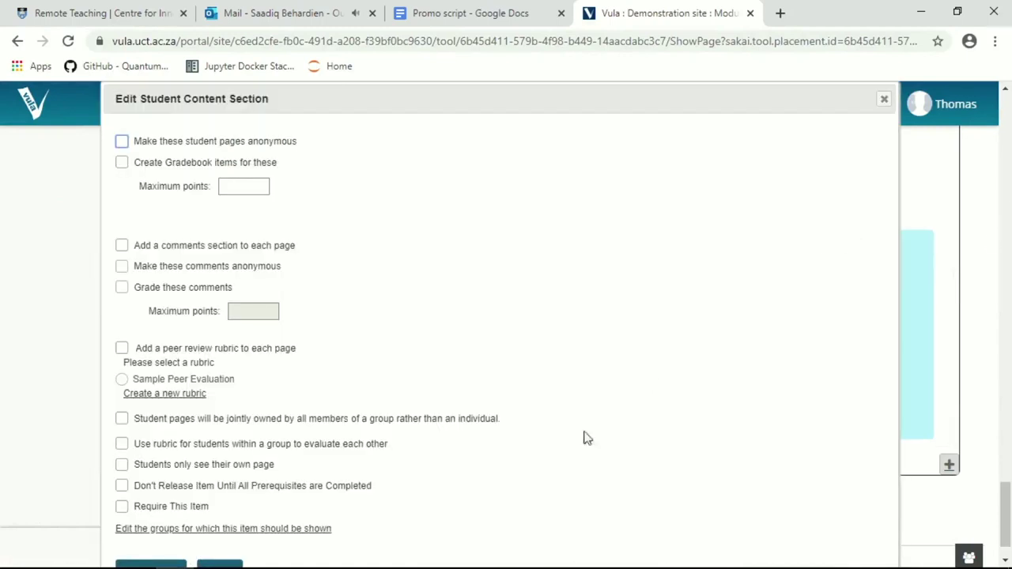
pyautogui.click(122, 420)
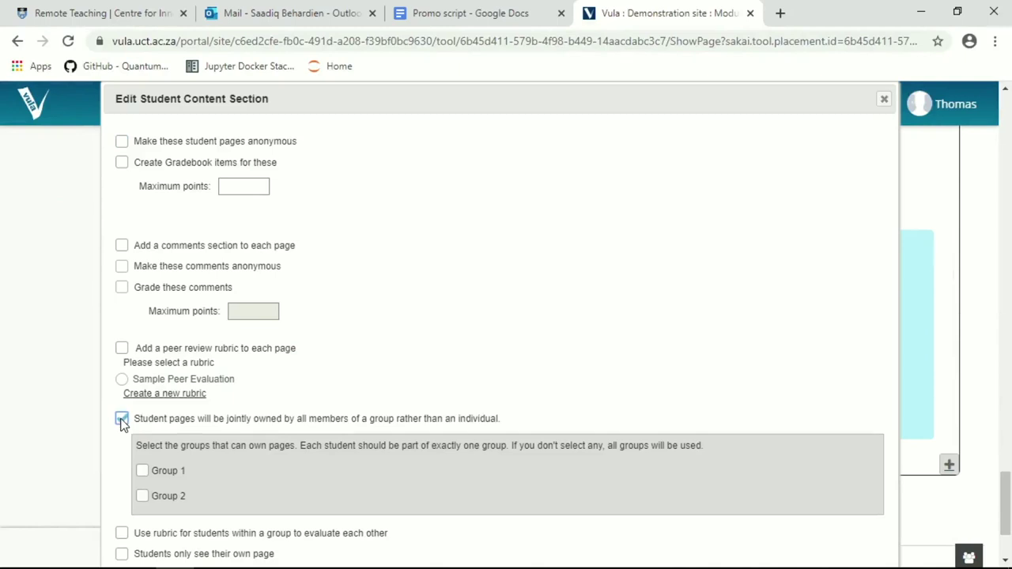
pyautogui.click(143, 471)
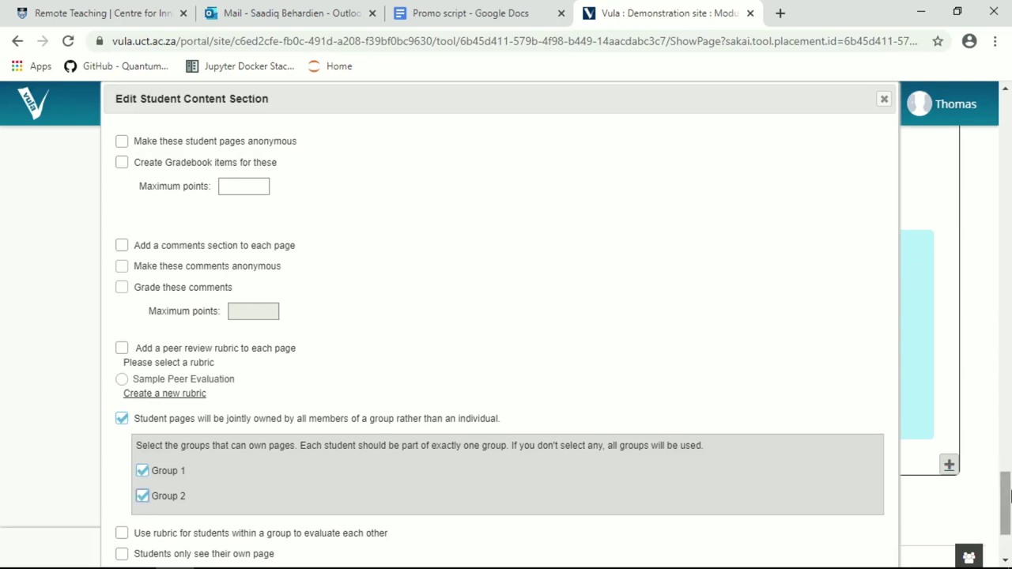
pyautogui.moveTo(1005, 481); pyautogui.dragTo(1003, 510)
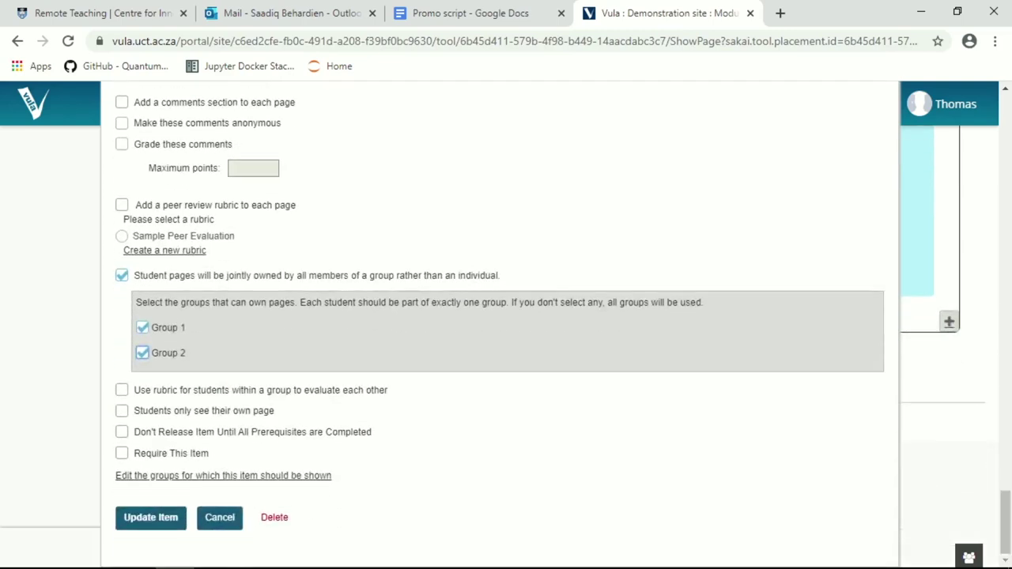
pyautogui.click(135, 517)
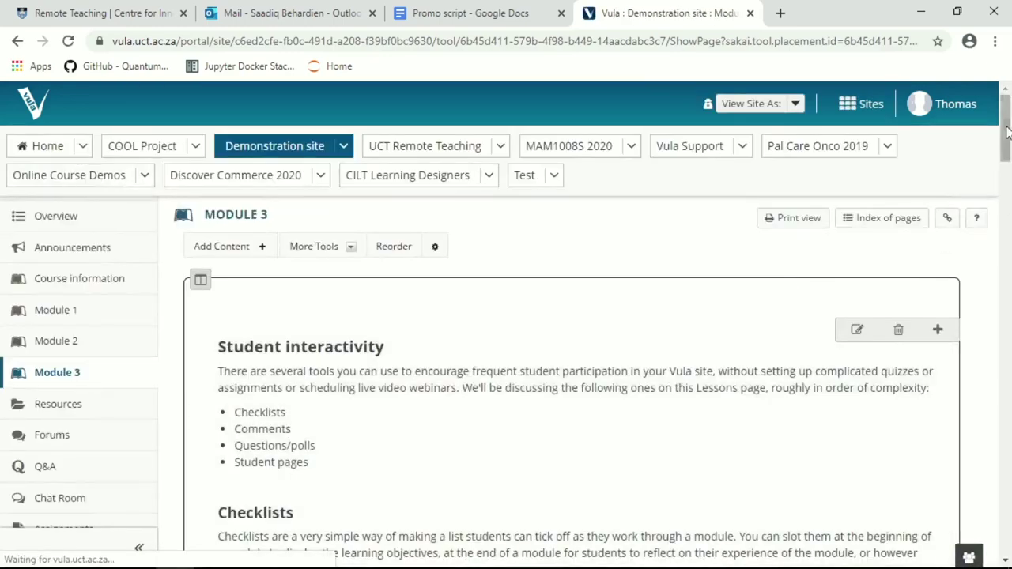
pyautogui.moveTo(1006, 150); pyautogui.dragTo(826, 529)
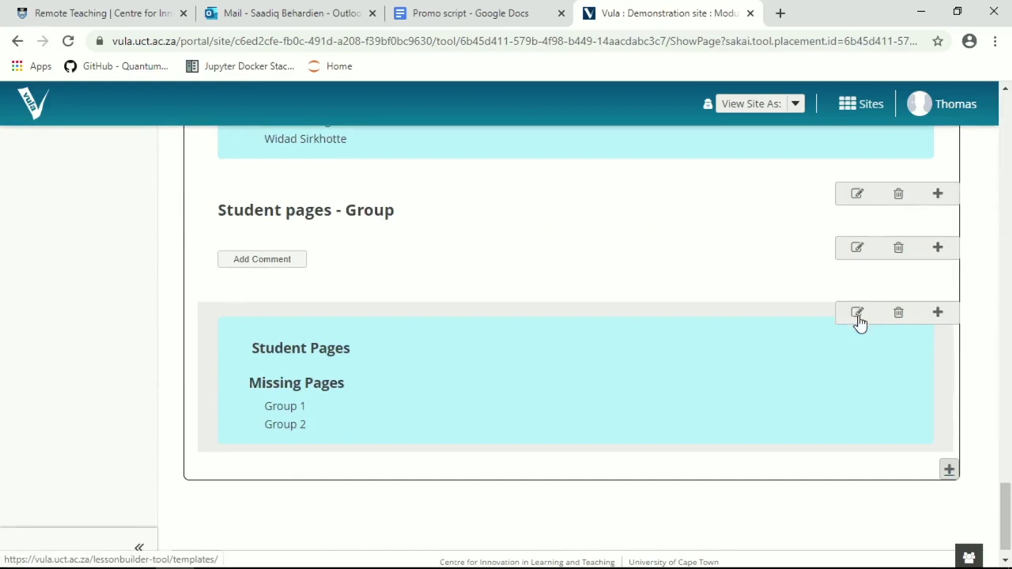
pyautogui.click(859, 315)
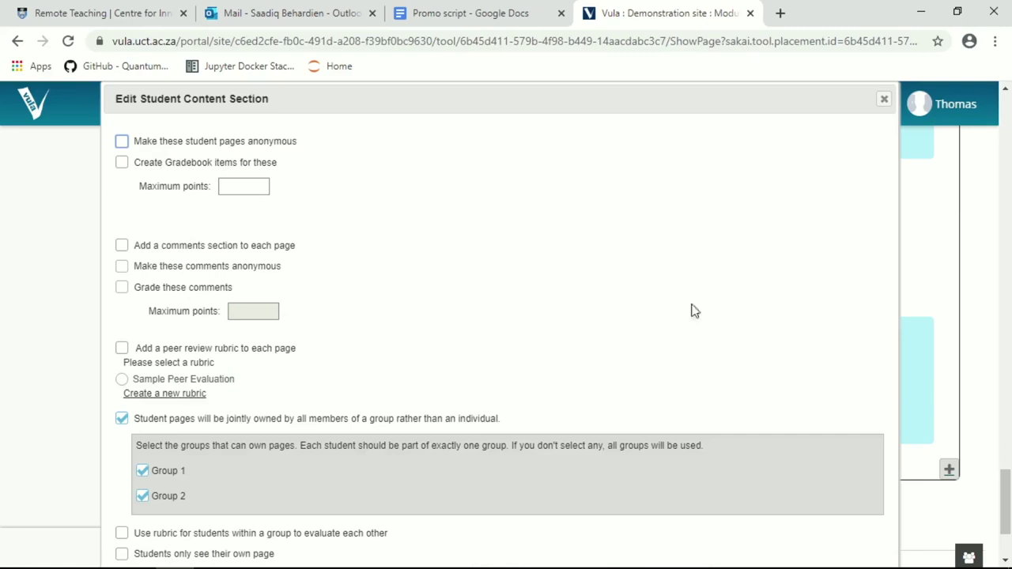
pyautogui.scroll(-3, 400, 433)
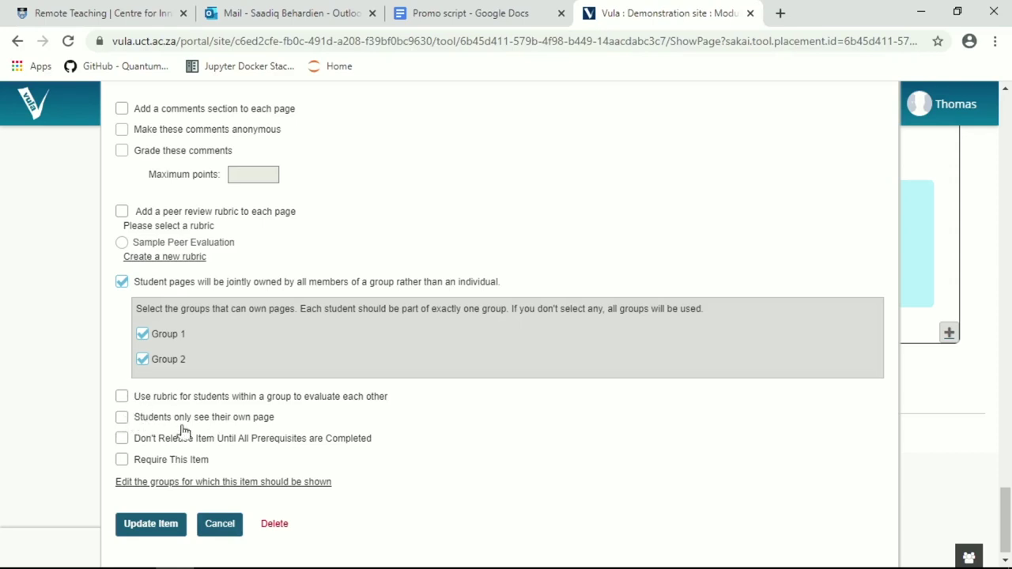
pyautogui.click(229, 525)
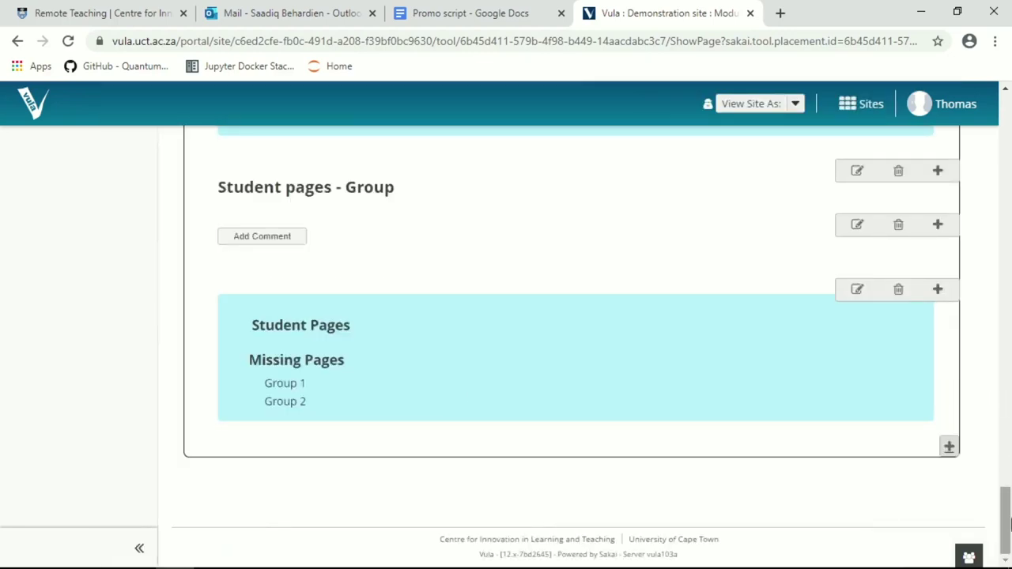